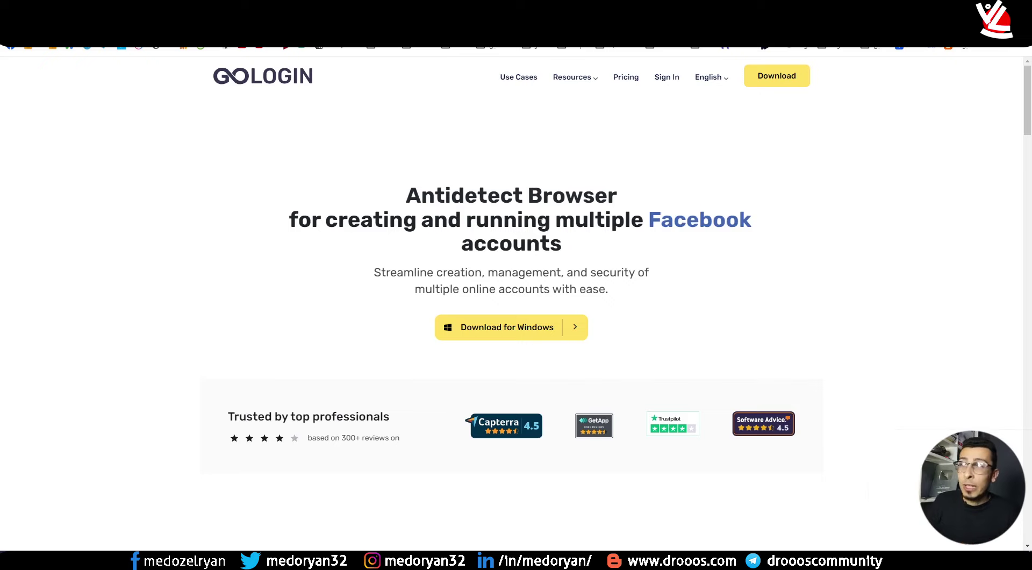
# Look through the GoLogin home page's sections on fingerprints, the anti-detect browser, Orbita and advantages.
pyautogui.scroll(-5, 526, 196)
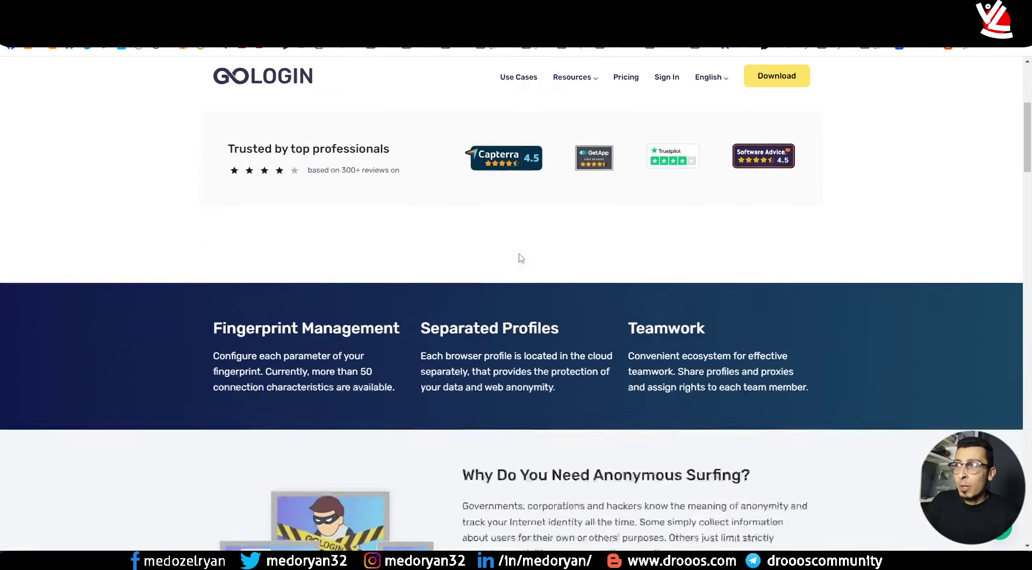
pyautogui.scroll(-2, 521, 258)
pyautogui.scroll(-13, 451, 186)
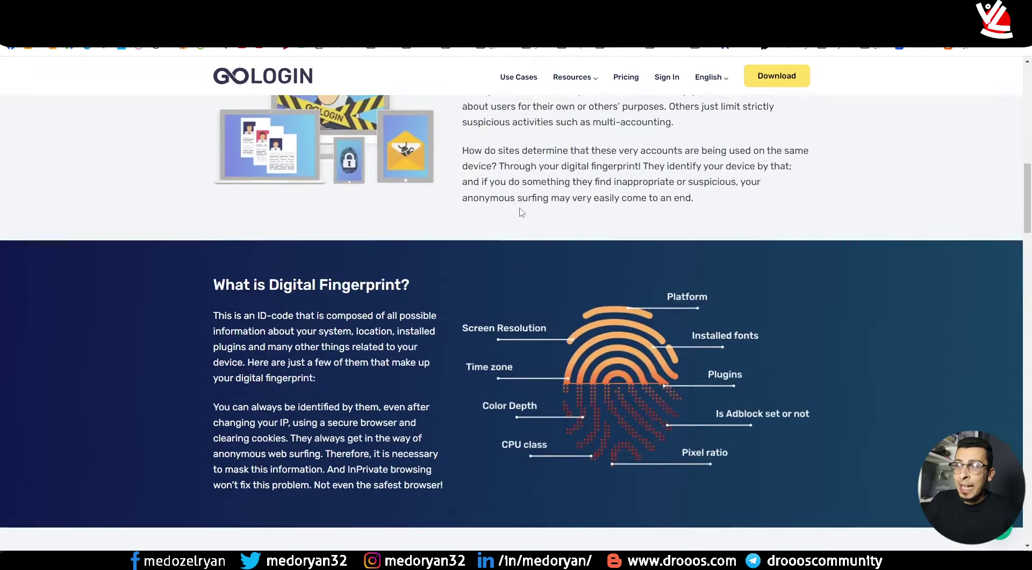
pyautogui.scroll(-13, 528, 224)
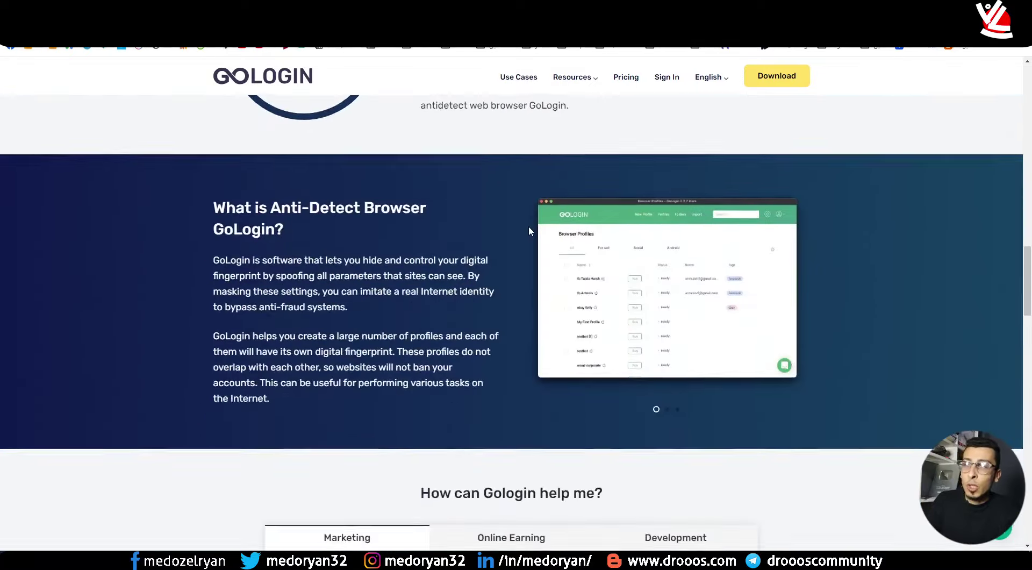
pyautogui.scroll(-20, 505, 256)
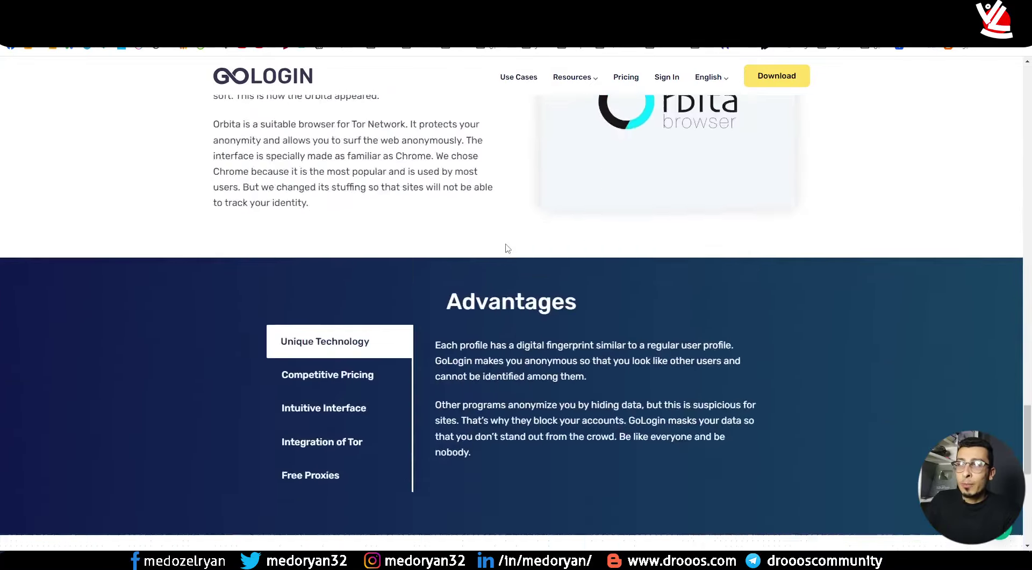
pyautogui.scroll(20, 510, 245)
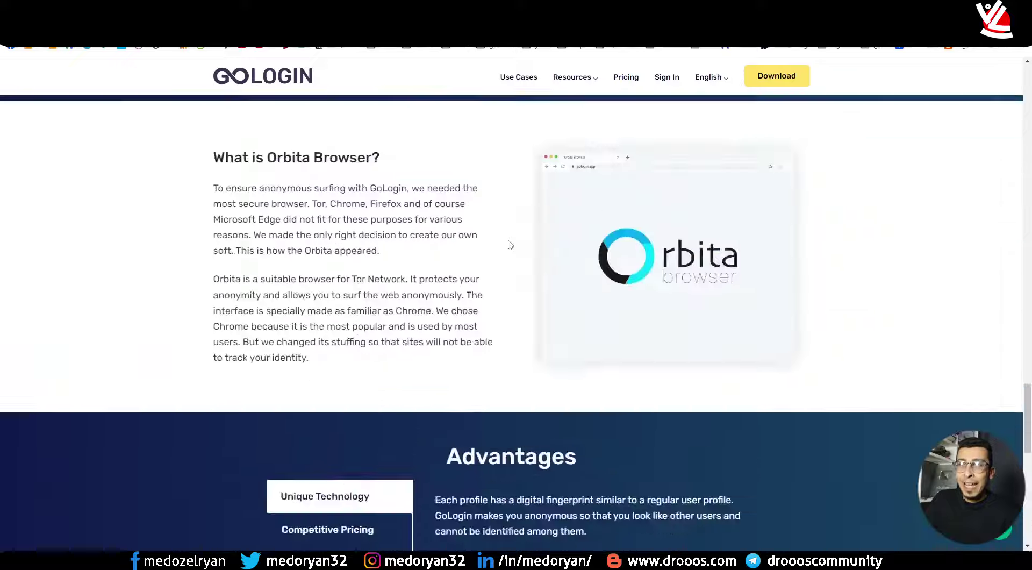
pyautogui.scroll(20, 510, 244)
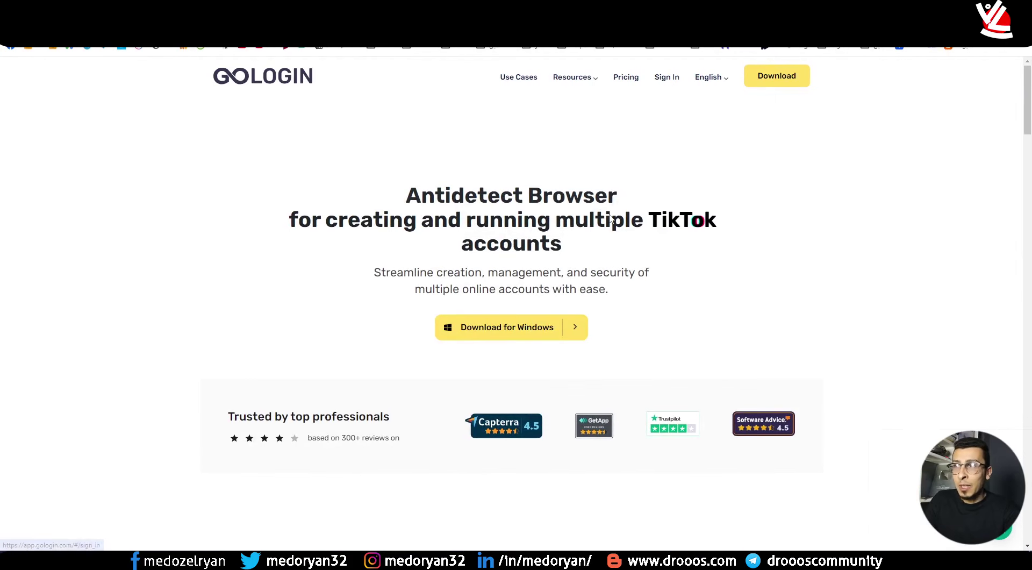
# View the account sign-up form, return to the login form and log in with the prefilled account credentials.
pyautogui.click(454, 327)
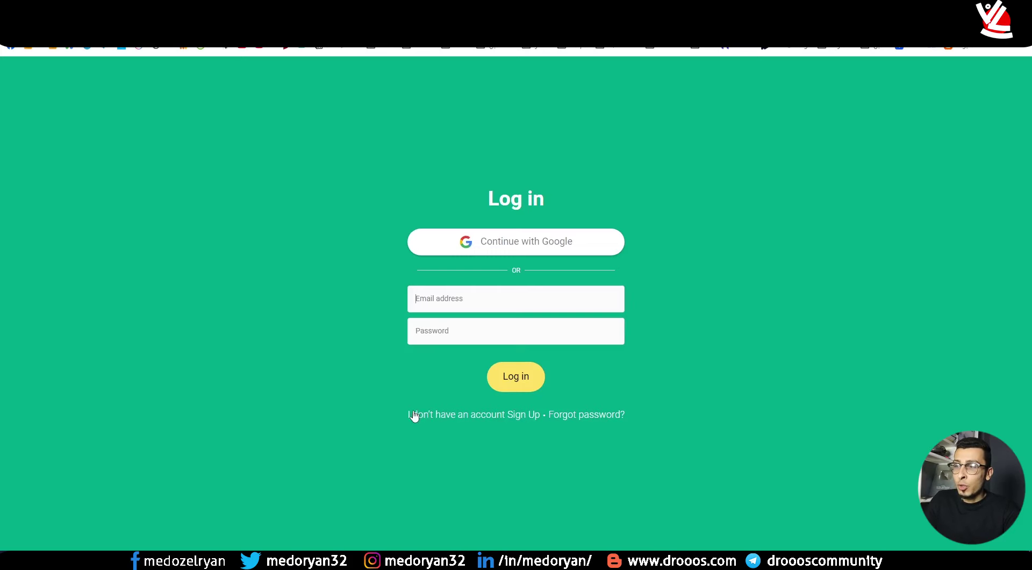
pyautogui.click(431, 415)
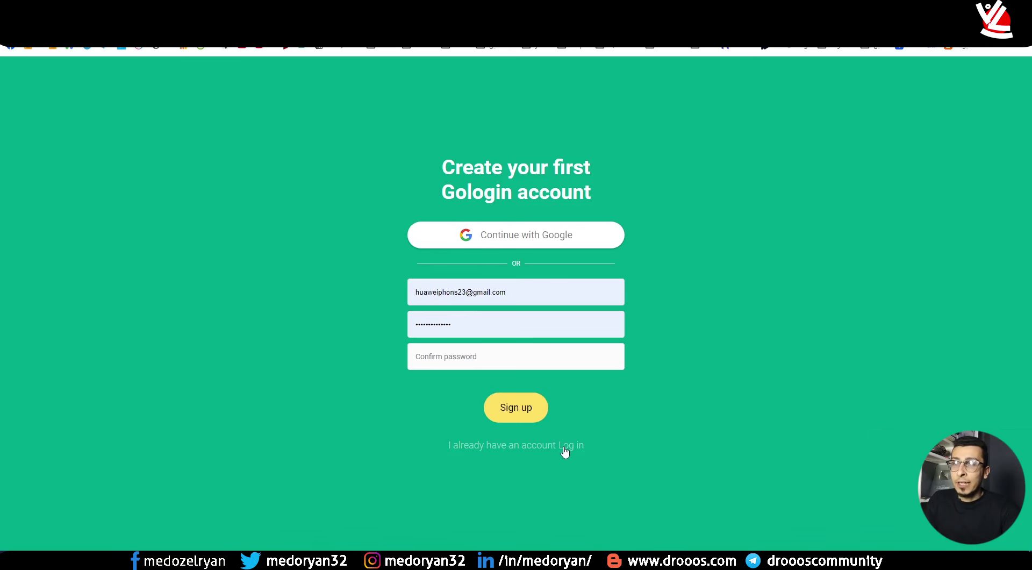
pyautogui.click(546, 447)
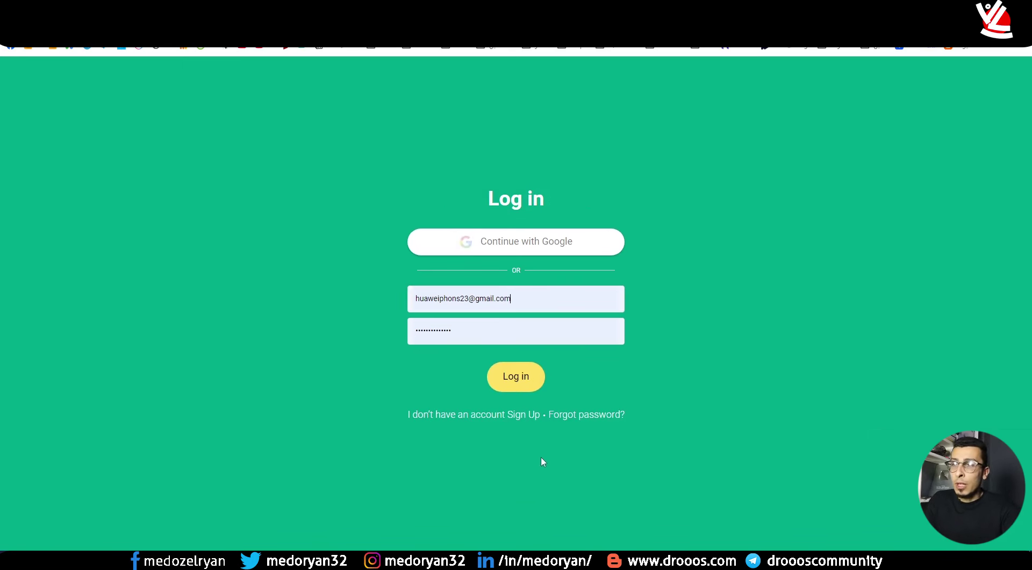
pyautogui.click(525, 391)
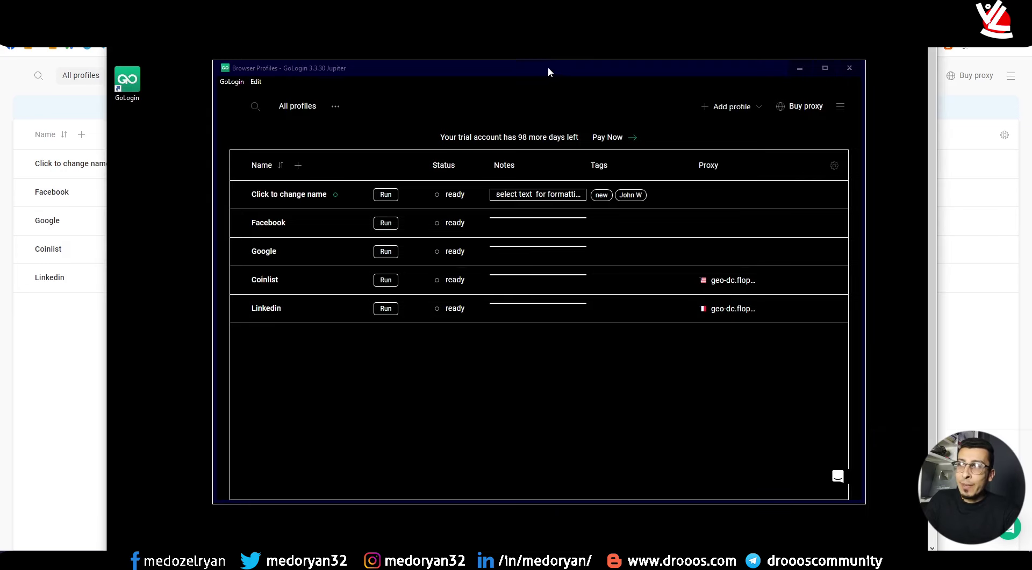
# Run the Facebook profile in the GoLogin desktop app, view its browser window on whatismyip.com and close it.
pyautogui.click(551, 67)
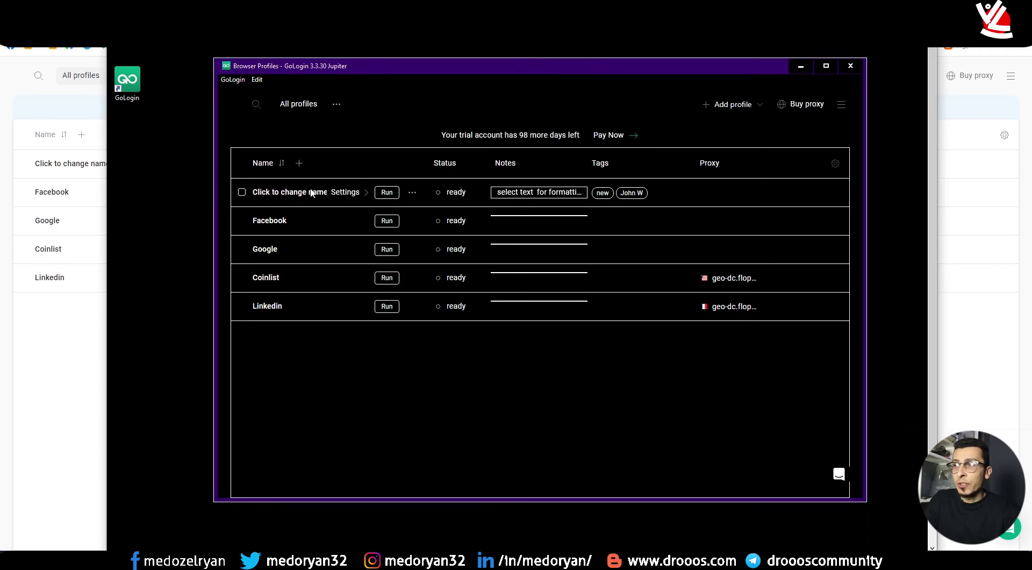
pyautogui.click(387, 221)
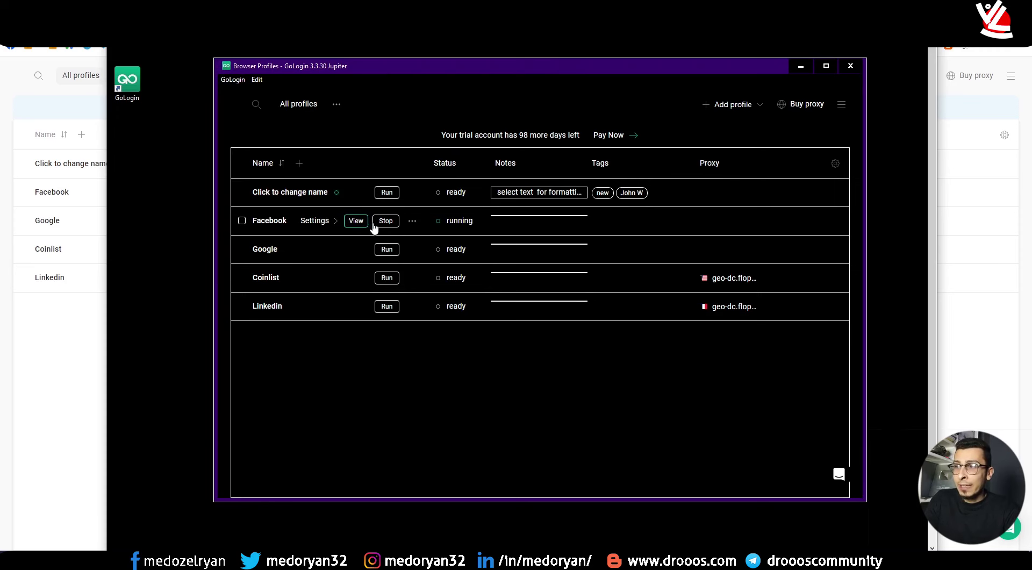
pyautogui.click(357, 221)
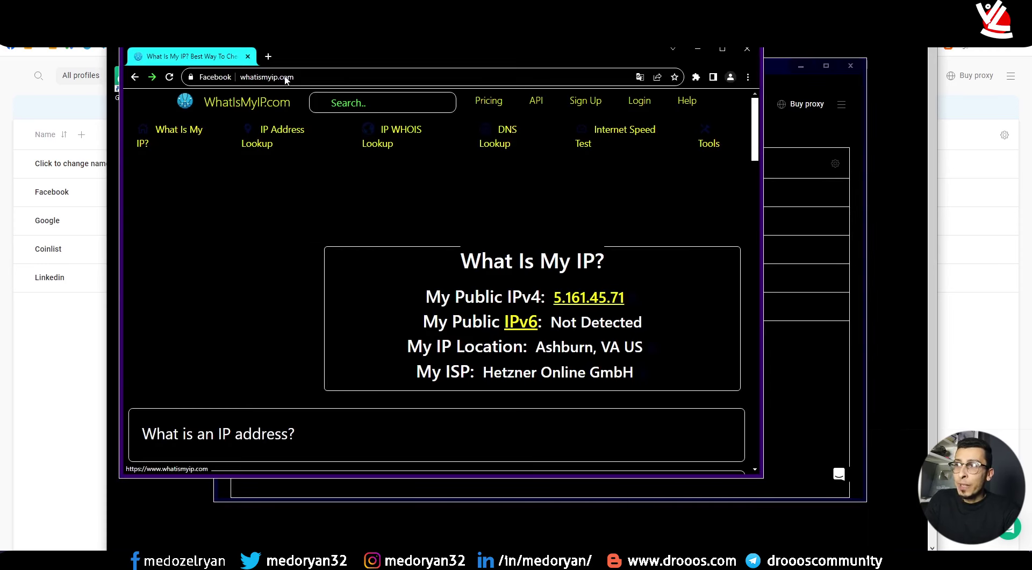
pyautogui.click(748, 49)
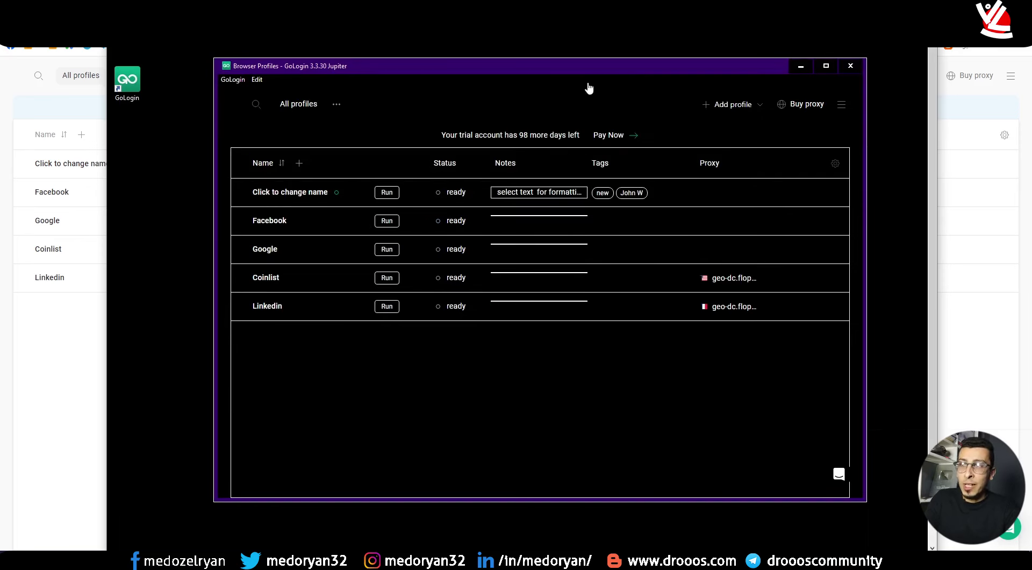
pyautogui.moveTo(552, 72); pyautogui.dragTo(534, 72)
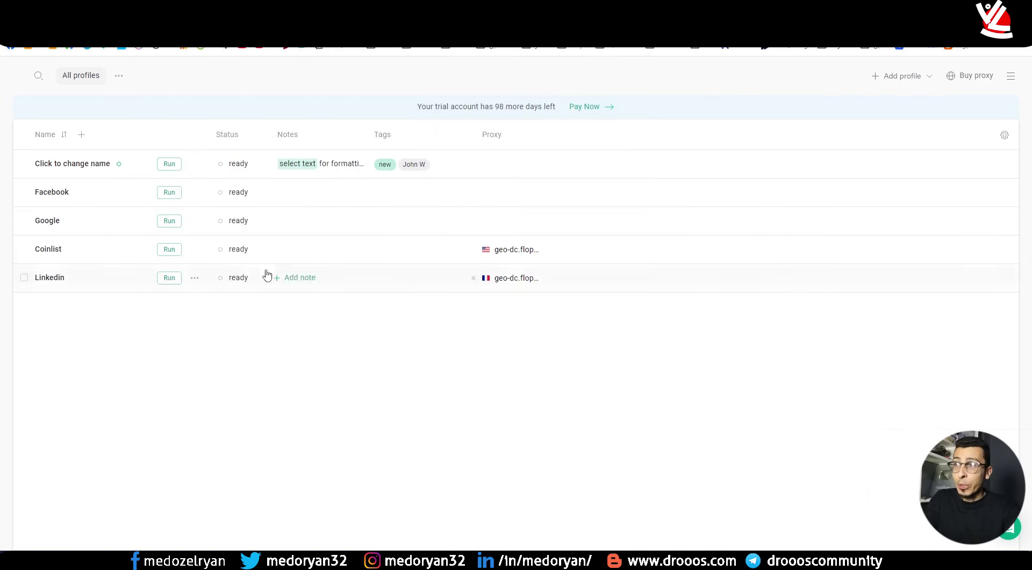
# Run the Facebook profile from the web profile list, view its IP details in the cloud browser and stop the profile.
pyautogui.click(168, 195)
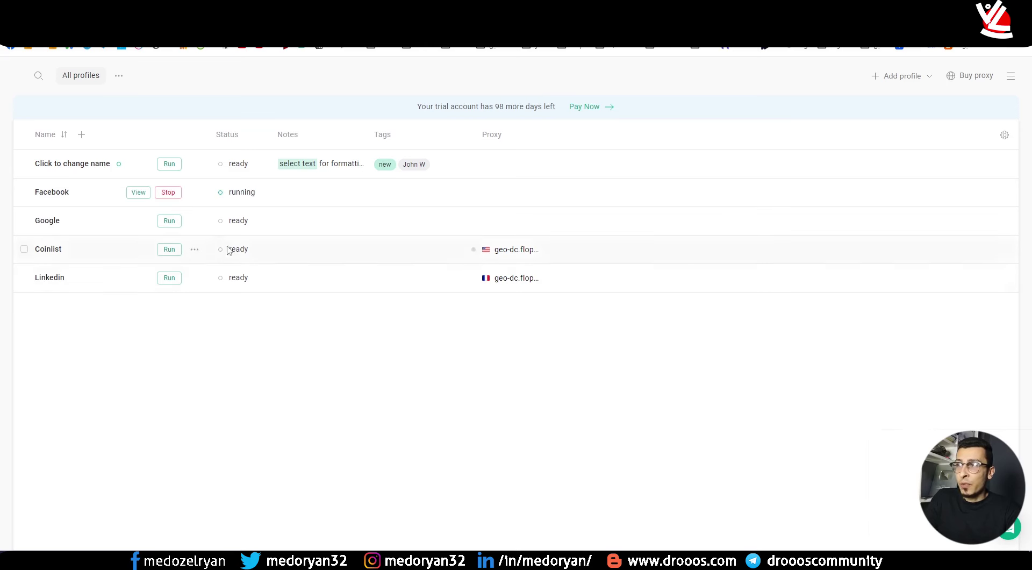
pyautogui.click(138, 195)
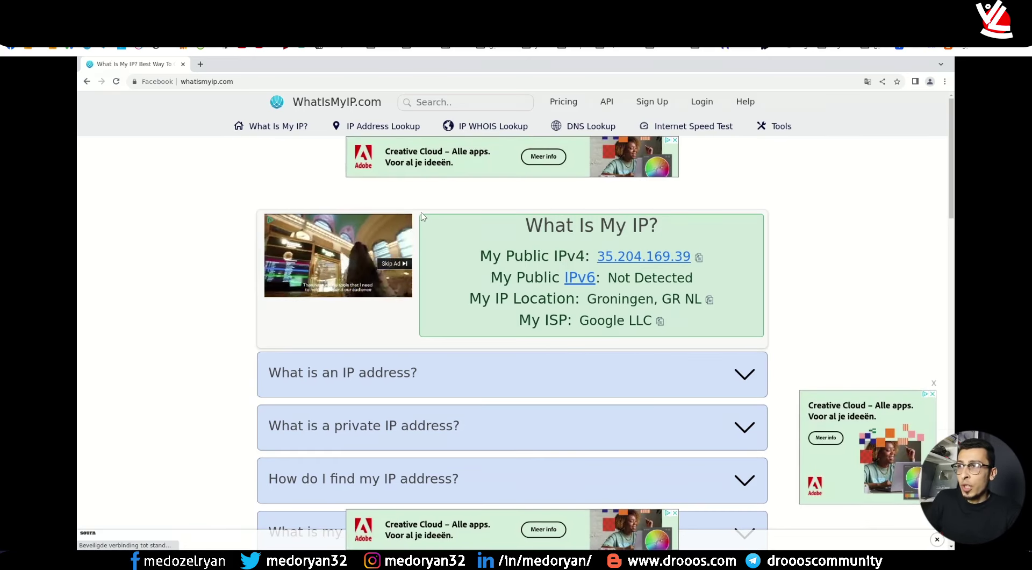
pyautogui.hotkey('alt', 'Tab')
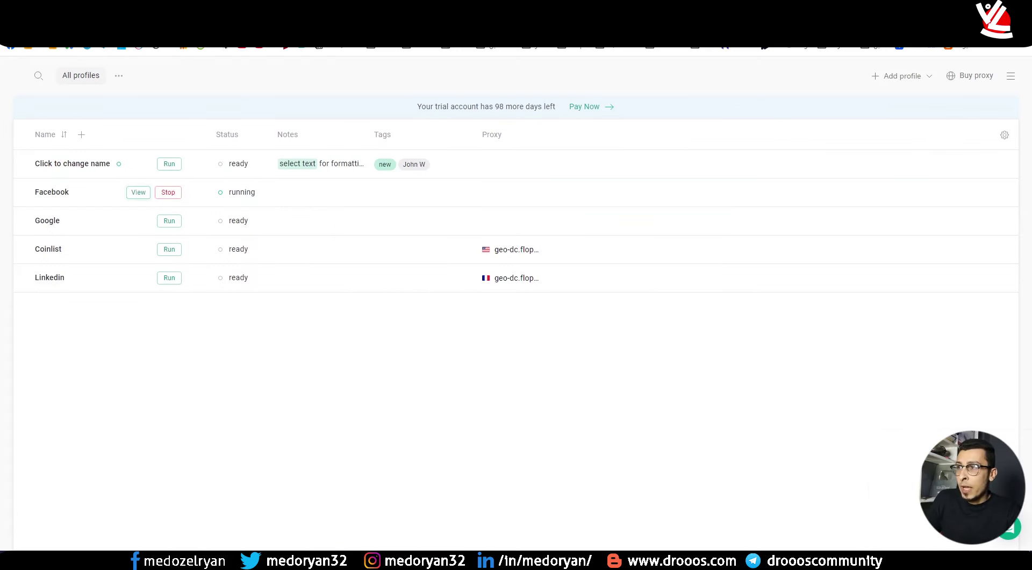
pyautogui.click(167, 195)
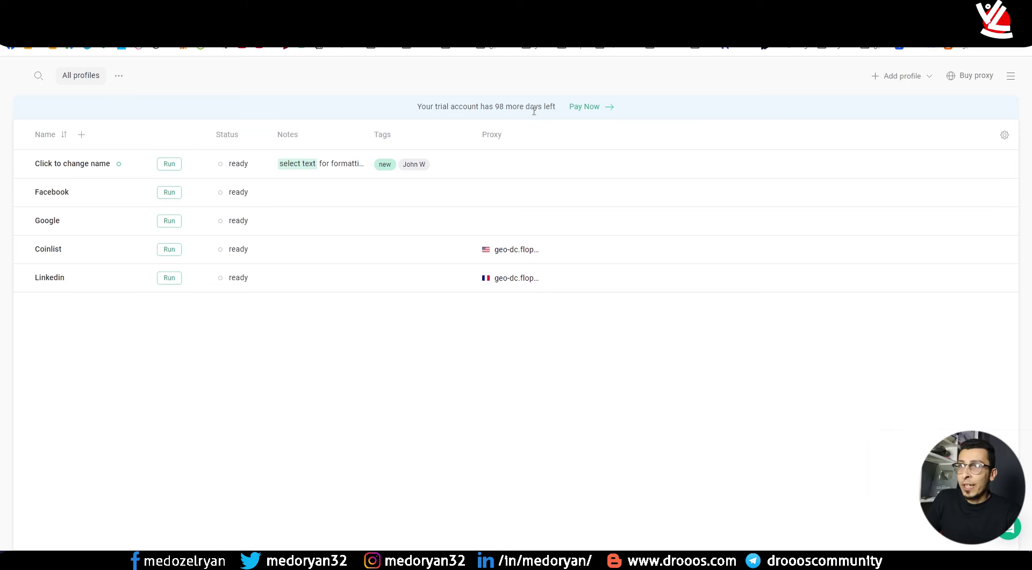
# Start a new browser profile and name it "facebook 2 usa".
pyautogui.click(901, 80)
pyautogui.doubleClick(133, 178)
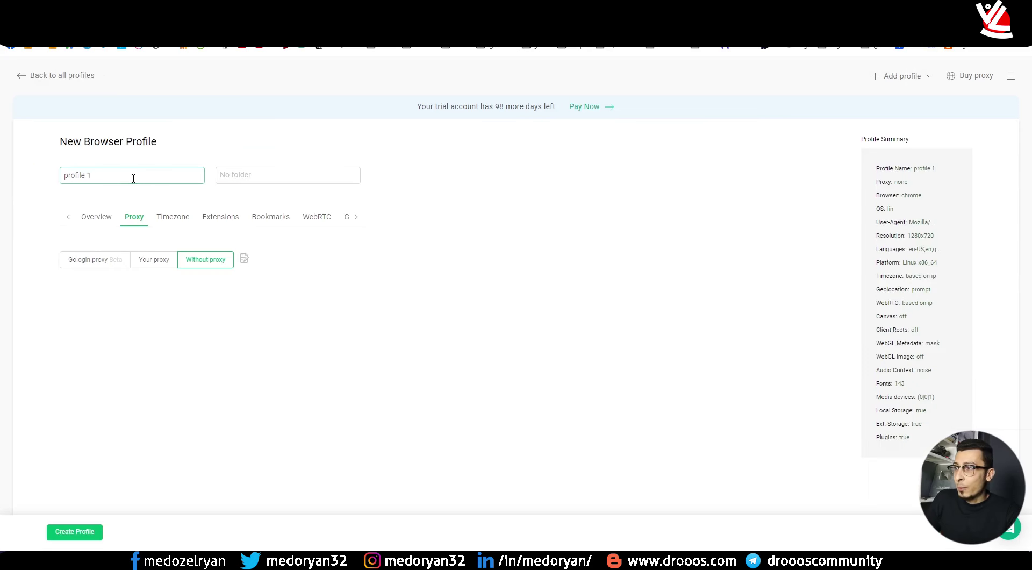
pyautogui.tripleClick(134, 178)
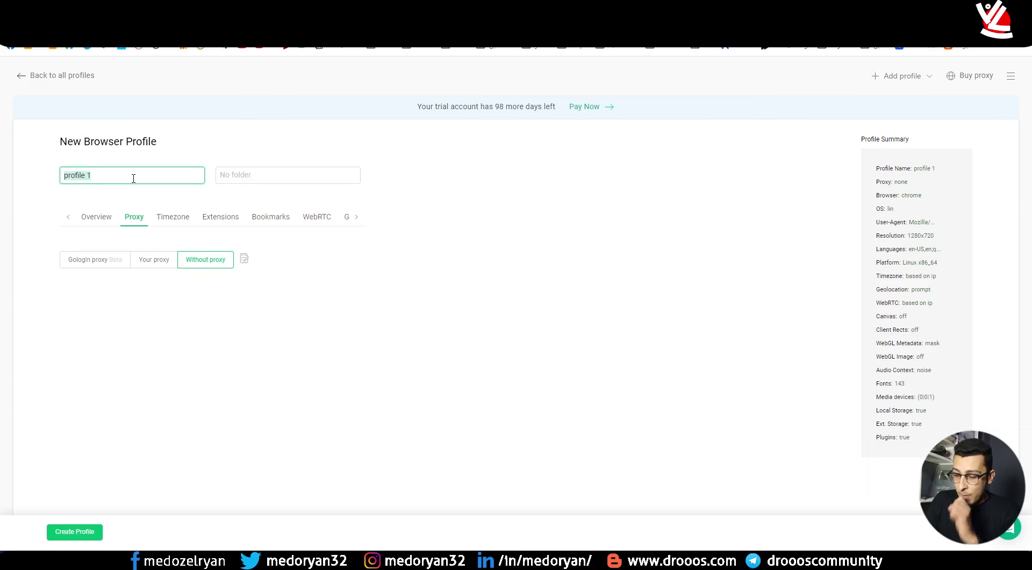
pyautogui.write('J')
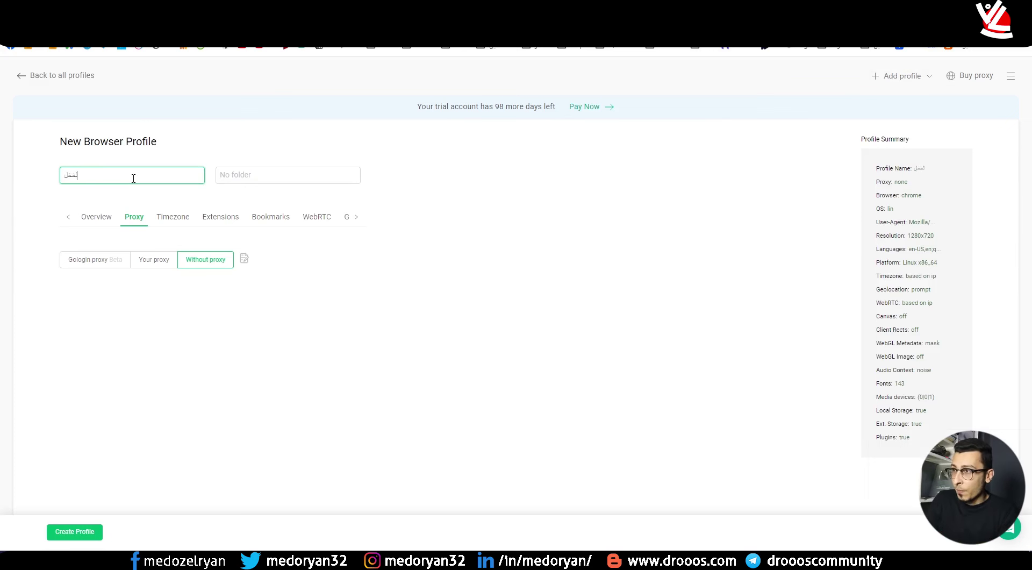
pyautogui.doubleClick(133, 178)
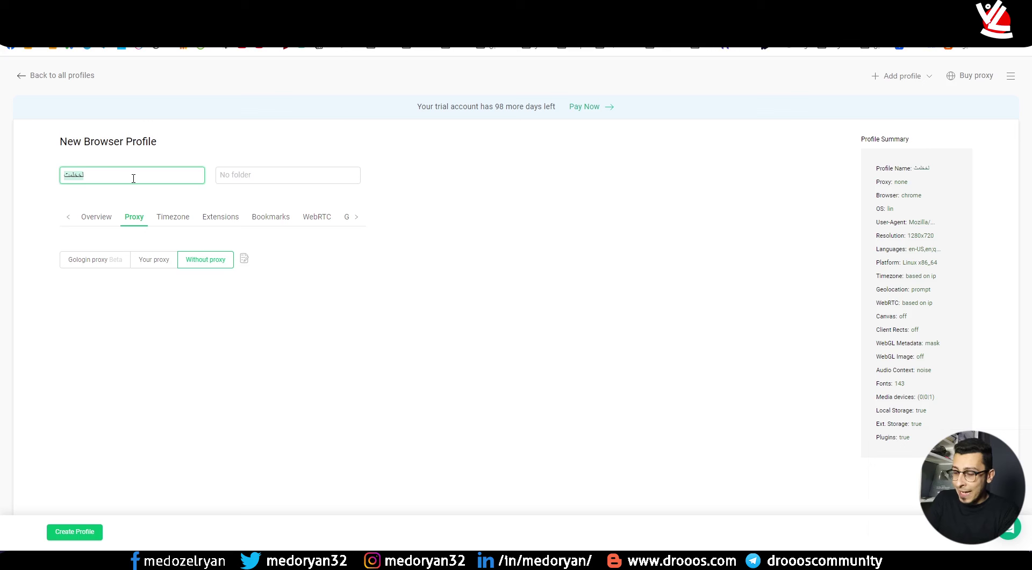
pyautogui.write('facebook 2 usa')
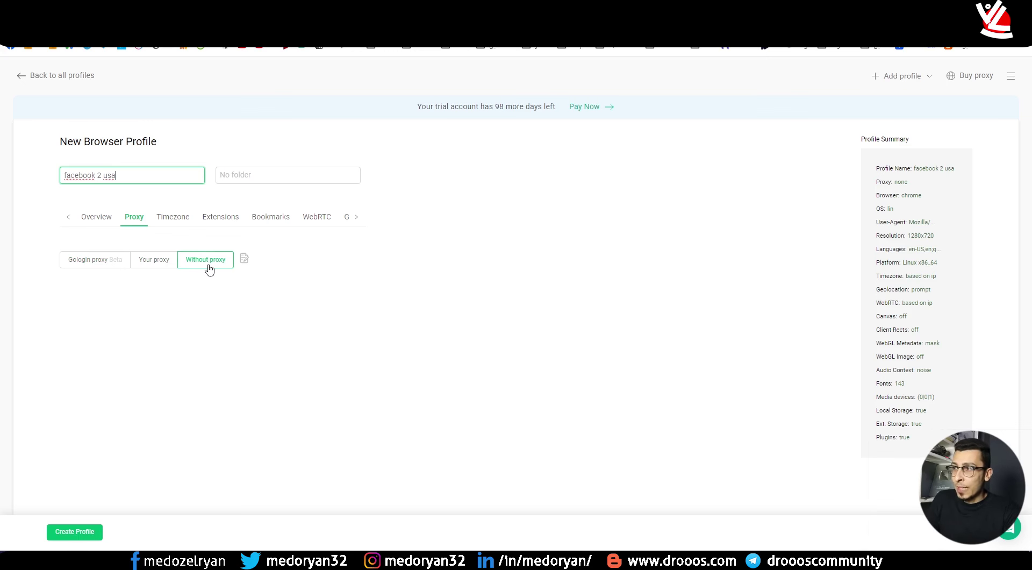
# Try a Gologin proxy with United States as the country, and set the profile back to Without proxy.
pyautogui.click(78, 268)
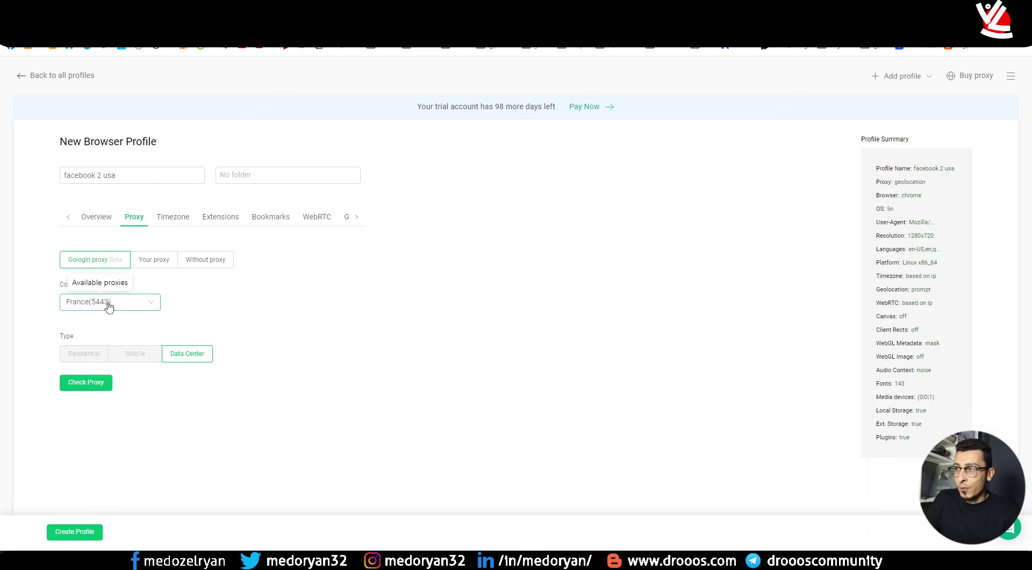
pyautogui.click(130, 302)
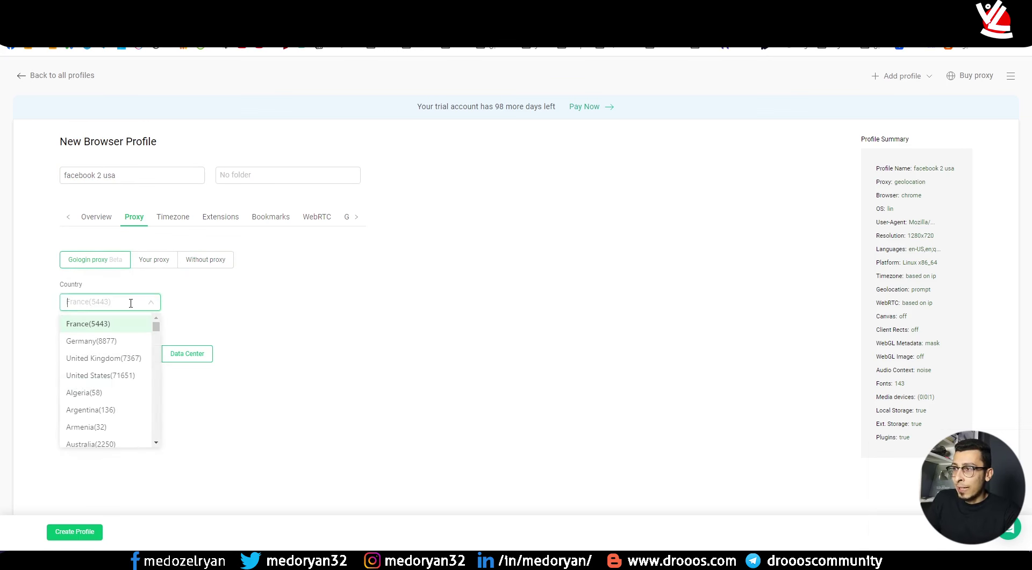
pyautogui.click(111, 376)
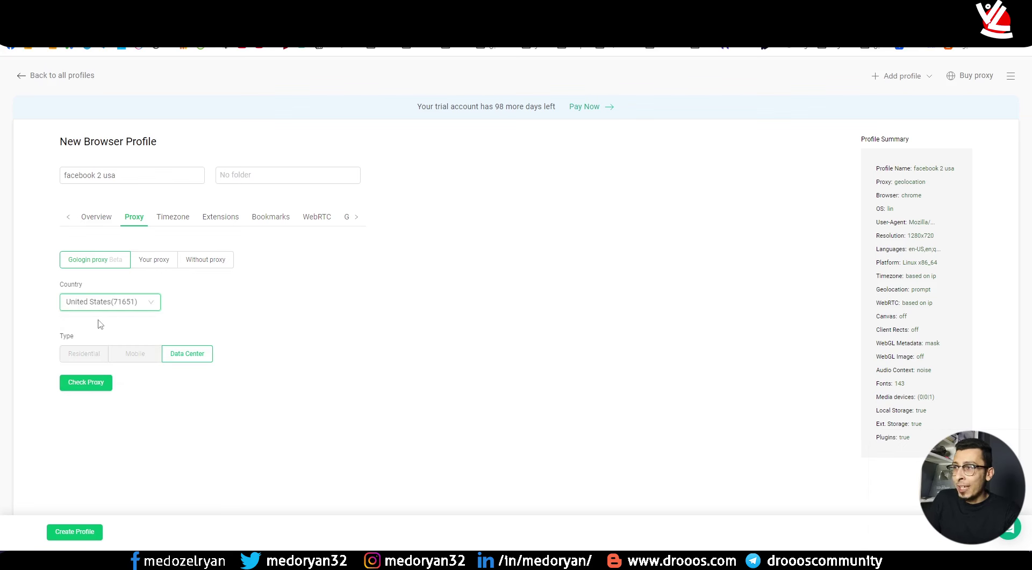
pyautogui.click(212, 263)
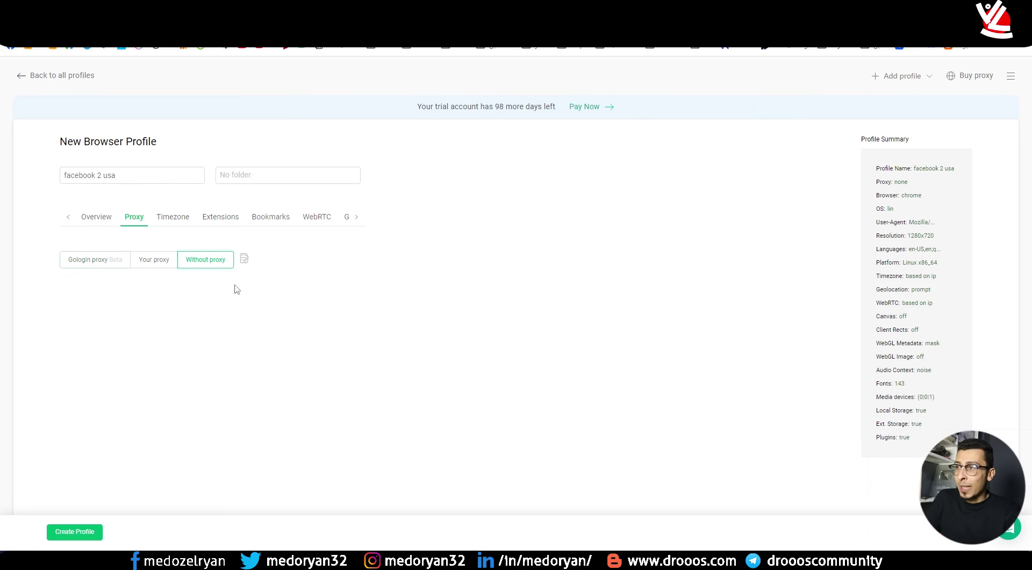
# Examine the new profile's timezone, extensions, bookmarks, WebRTC, geolocation, proxy and operating system settings.
pyautogui.click(178, 223)
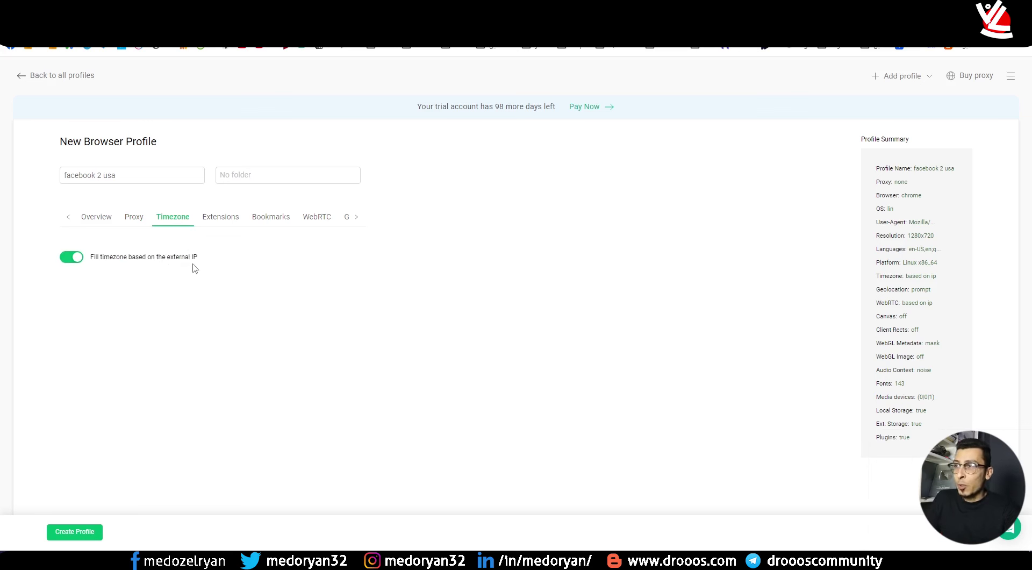
pyautogui.click(221, 220)
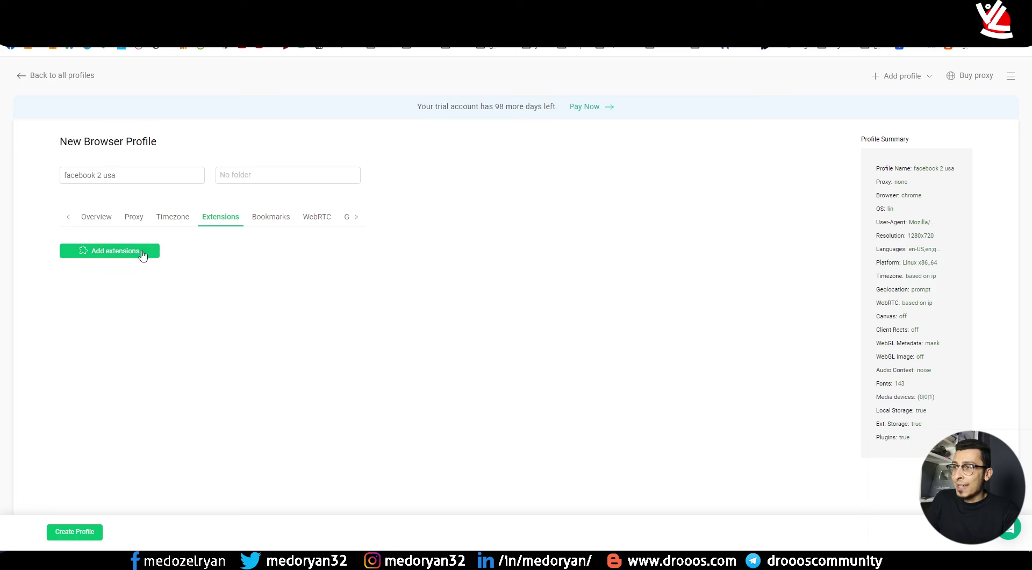
pyautogui.click(272, 218)
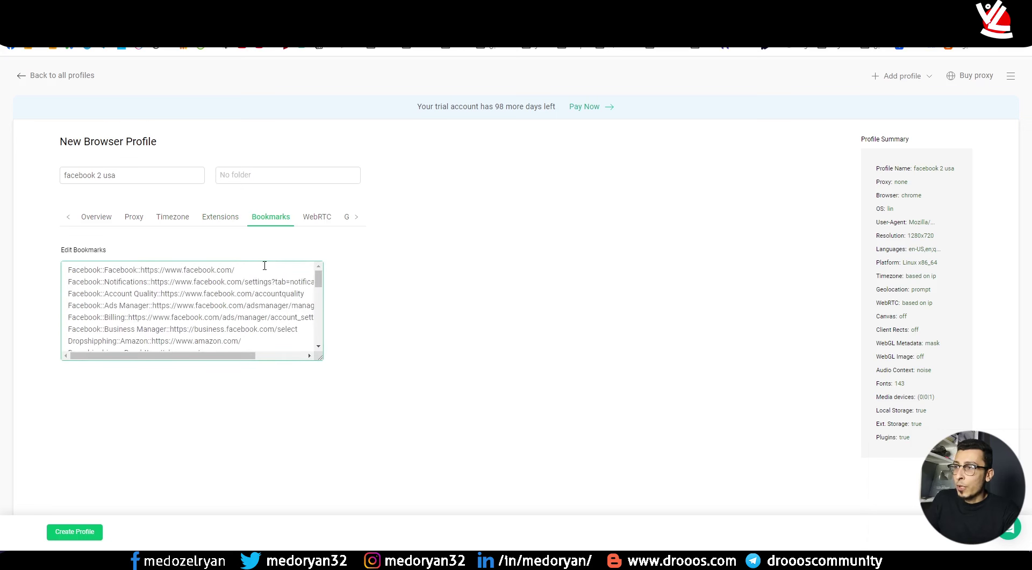
pyautogui.scroll(-6, 221, 297)
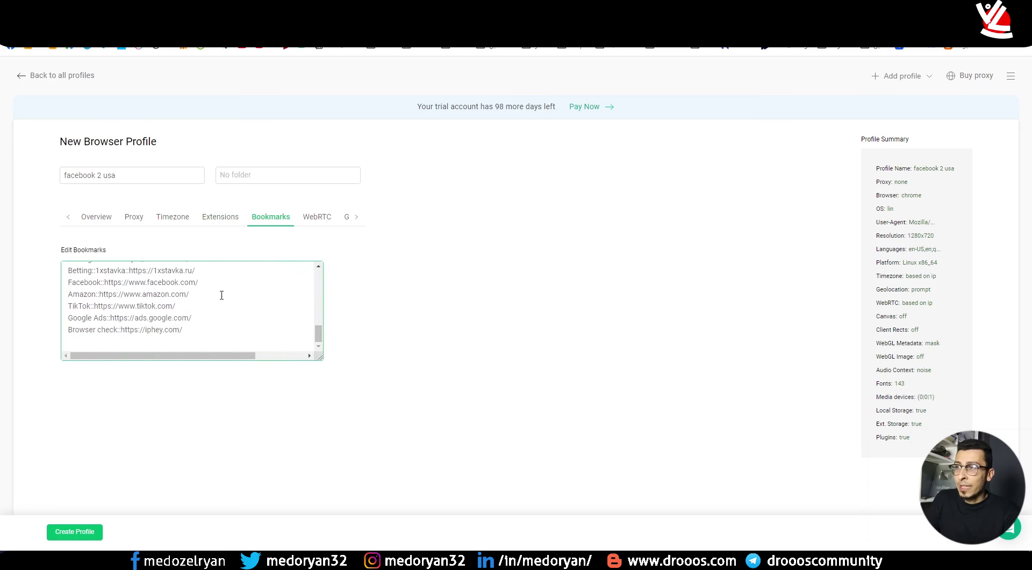
pyautogui.click(319, 221)
pyautogui.click(345, 219)
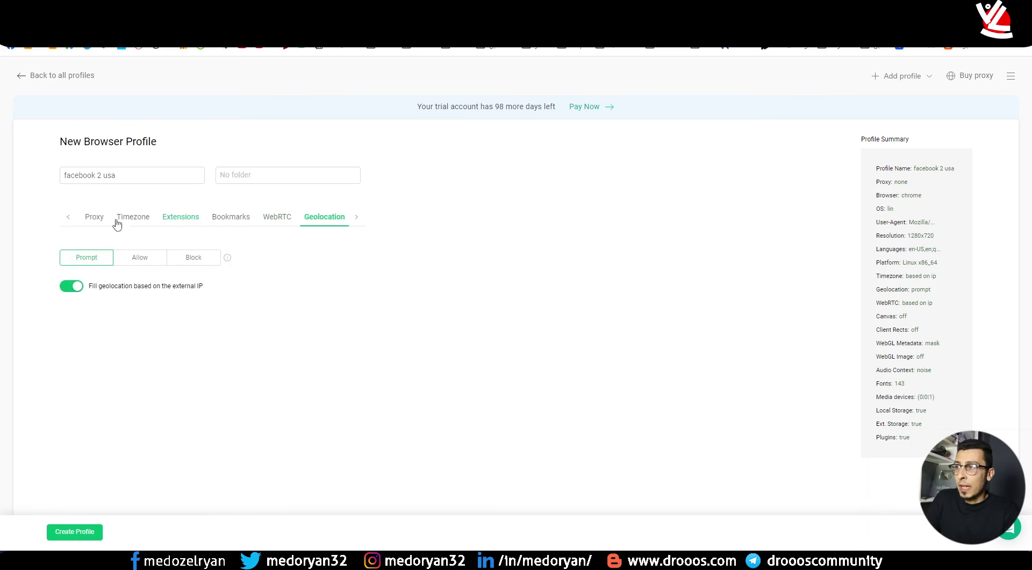
pyautogui.click(96, 220)
pyautogui.click(75, 220)
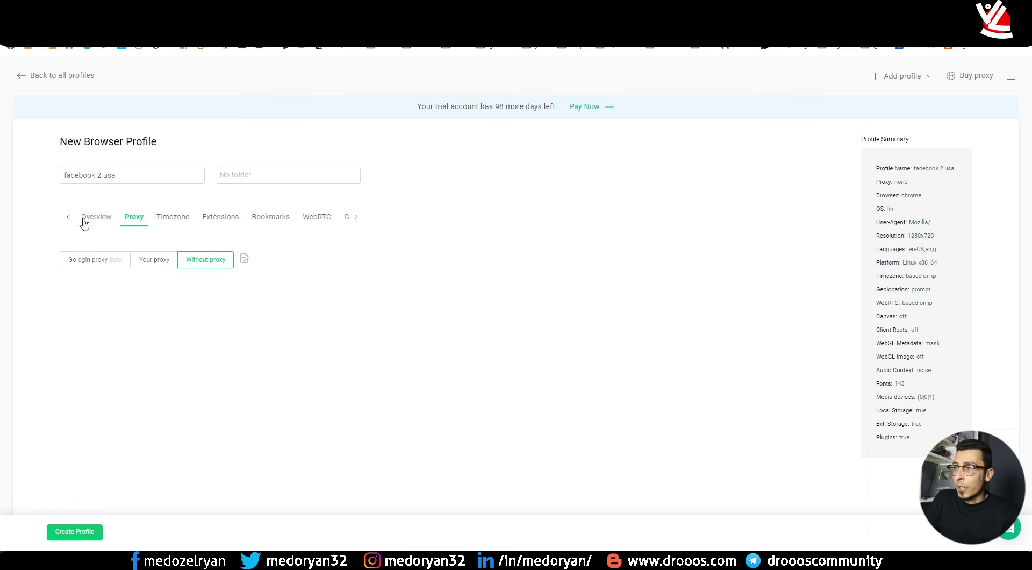
pyautogui.click(99, 221)
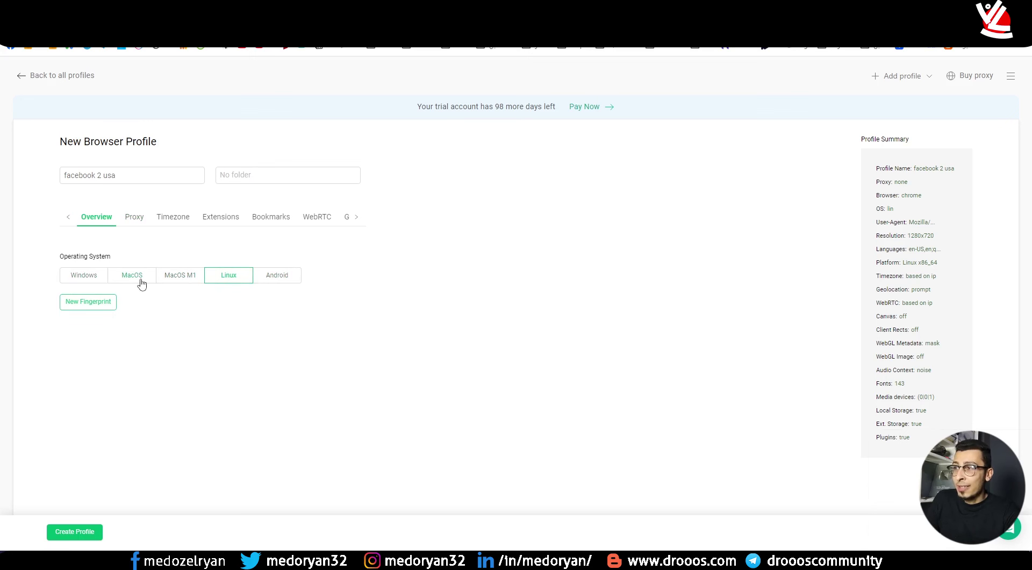
# Set the new profile's operating system to Windows and create the profile.
pyautogui.click(79, 281)
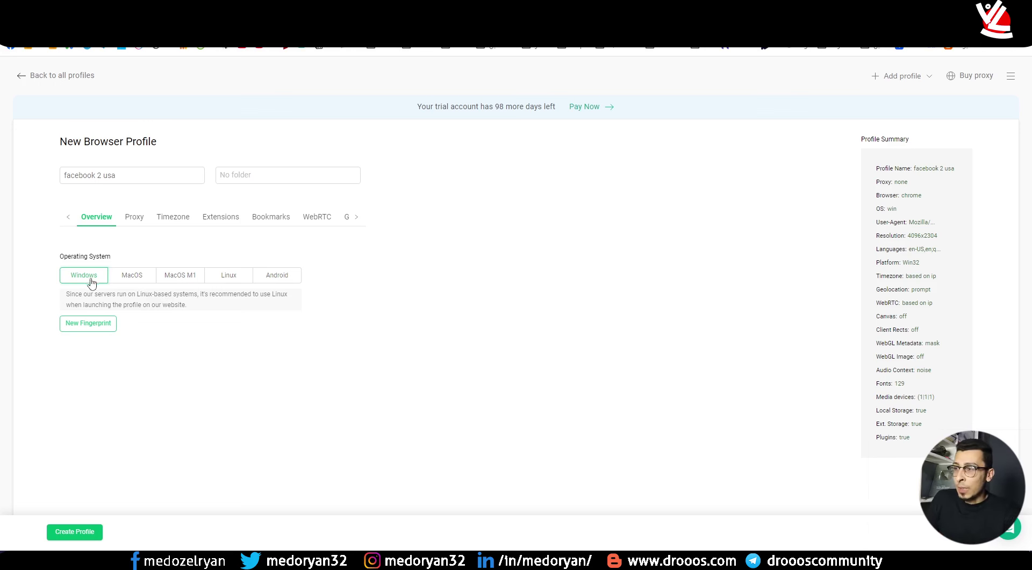
pyautogui.click(92, 531)
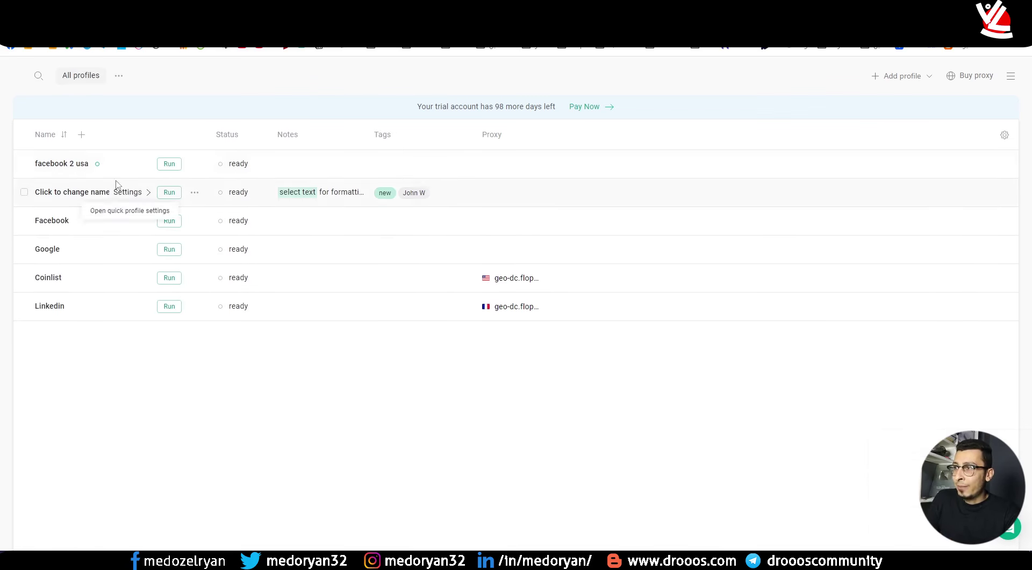
# Run the "facebook 2 usa" profile and view its cloud browser session.
pyautogui.moveTo(92, 167)
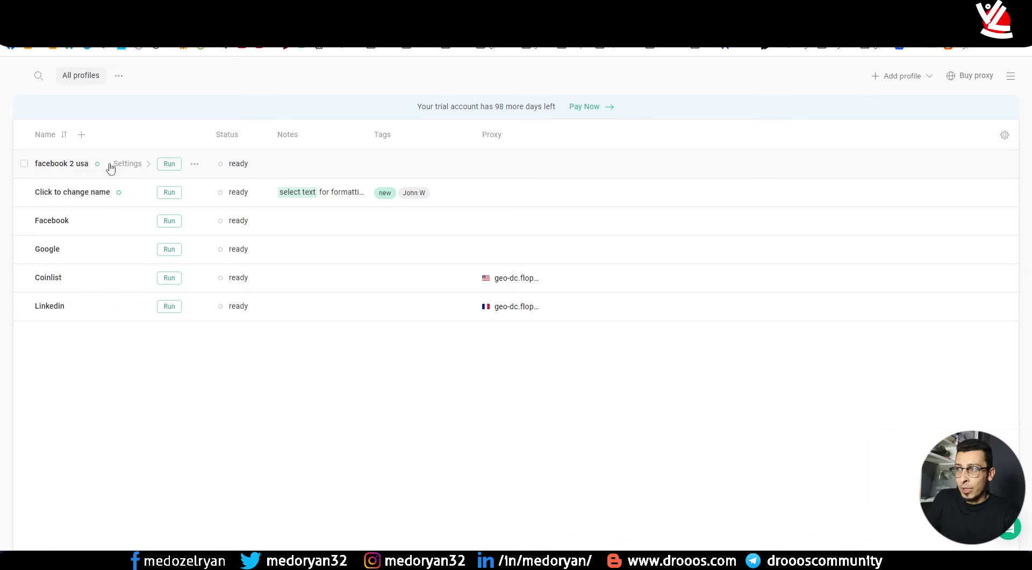
pyautogui.click(169, 163)
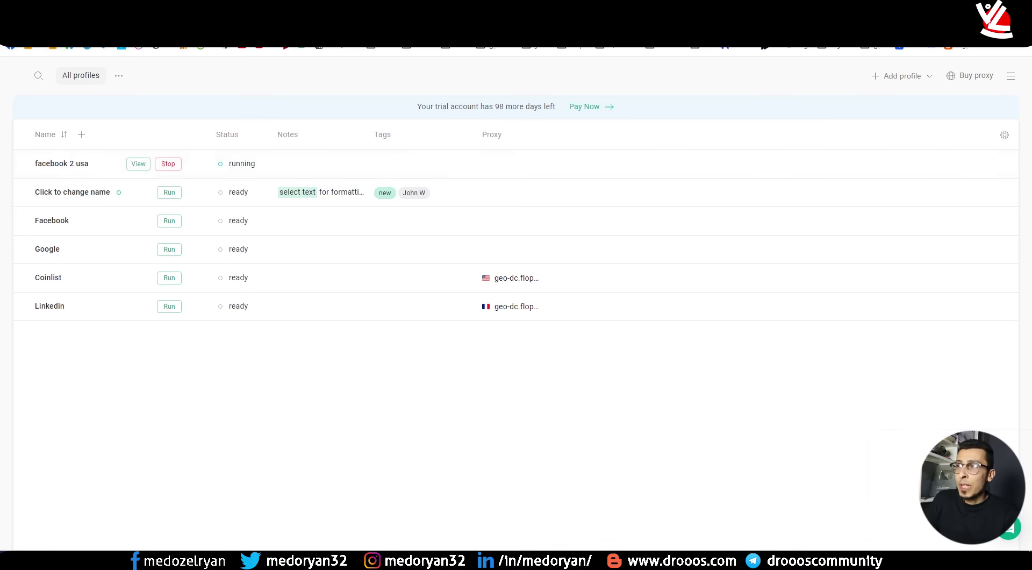
pyautogui.click(137, 165)
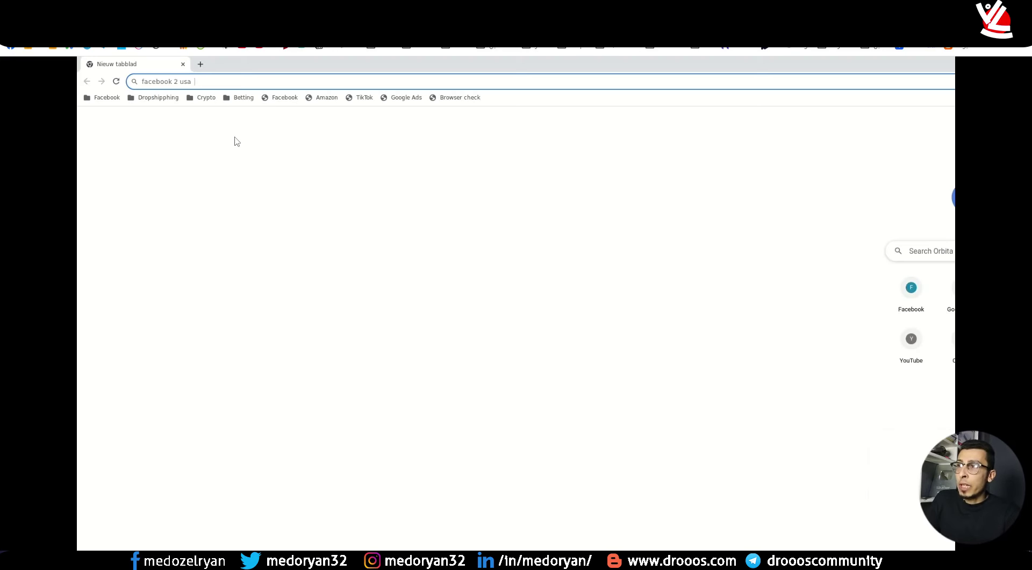
pyautogui.hotkey('alt', 'Tab')
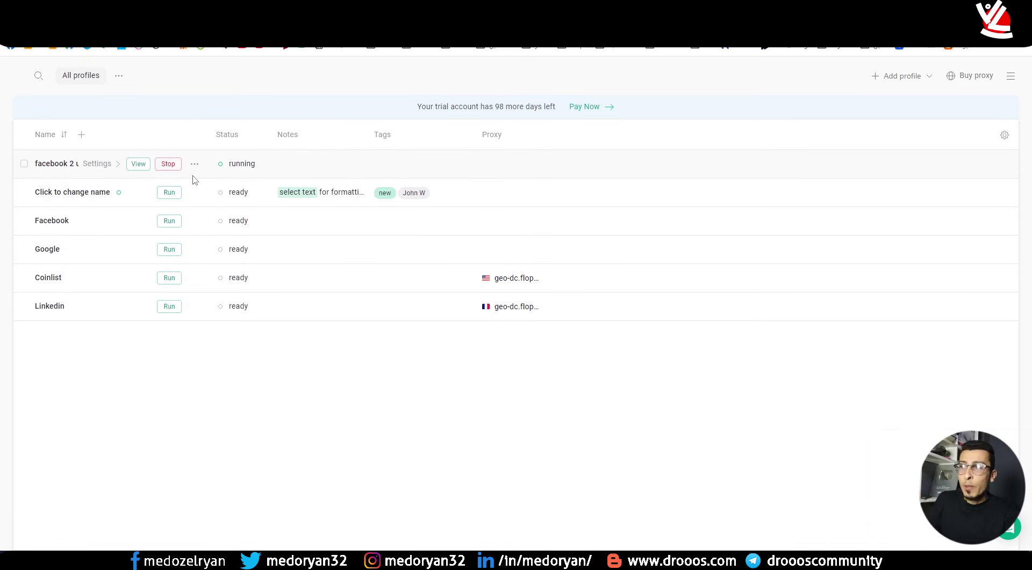
pyautogui.click(137, 165)
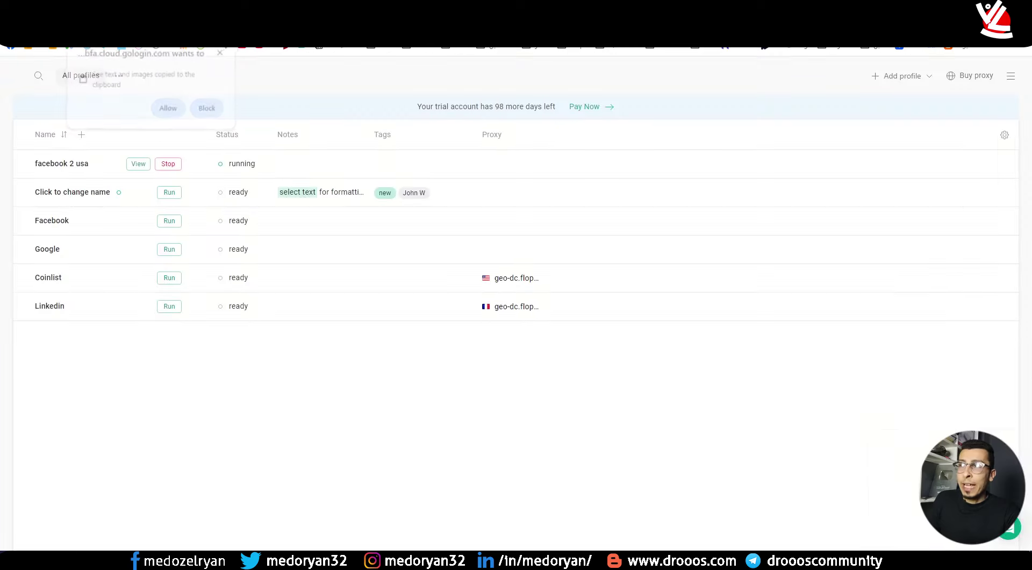
# Set the geolocation of "facebook 2 usa" to New York, United States in its quick settings, and stop the profile.
pyautogui.click(105, 166)
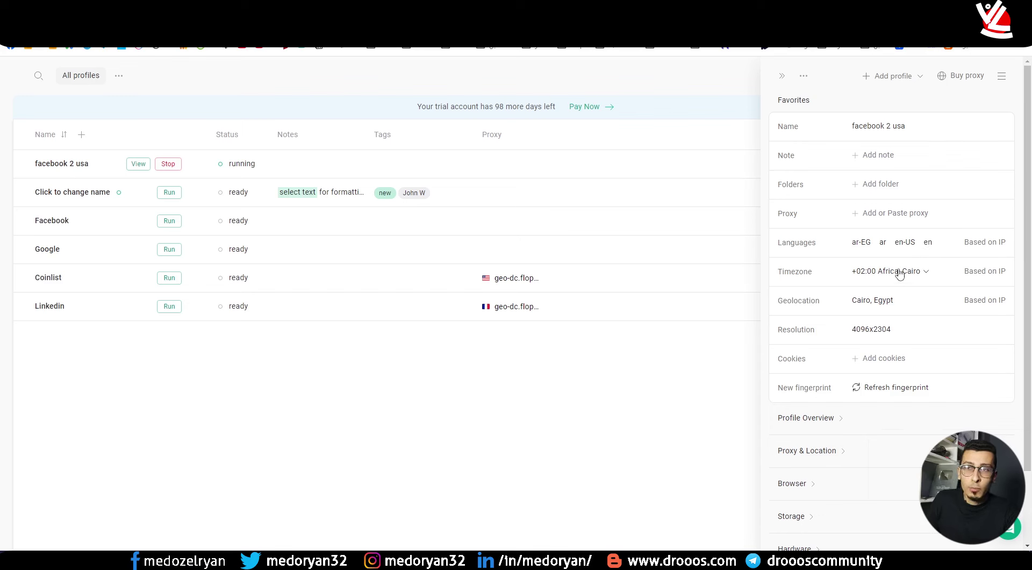
pyautogui.click(889, 305)
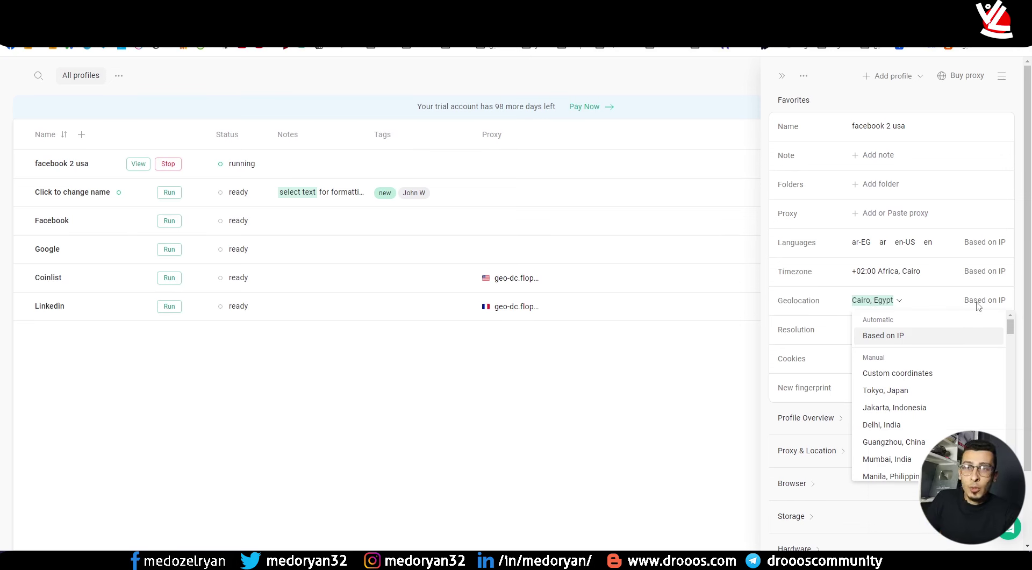
pyautogui.scroll(-3, 890, 387)
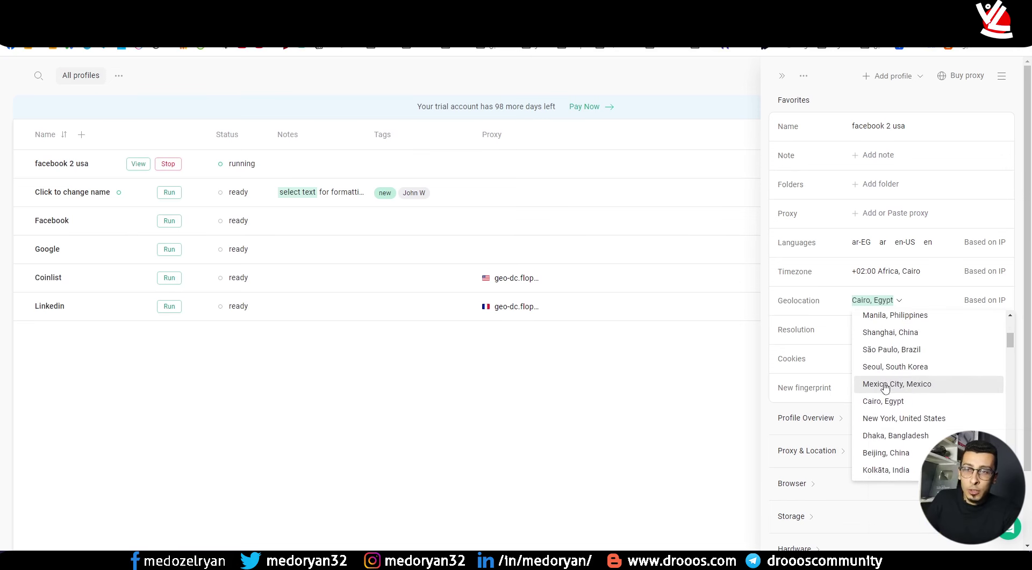
pyautogui.scroll(-4, 899, 392)
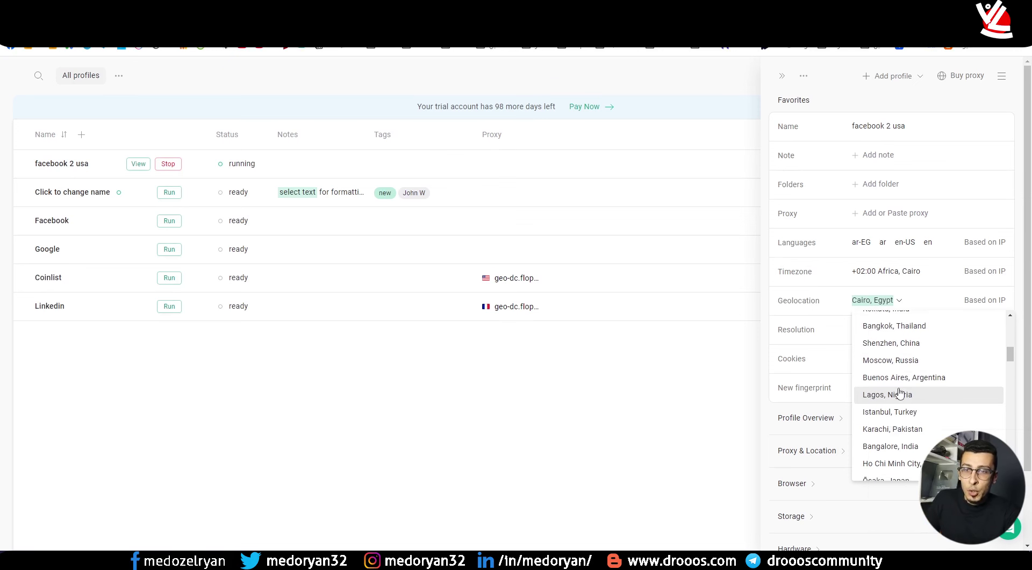
pyautogui.write('usa')
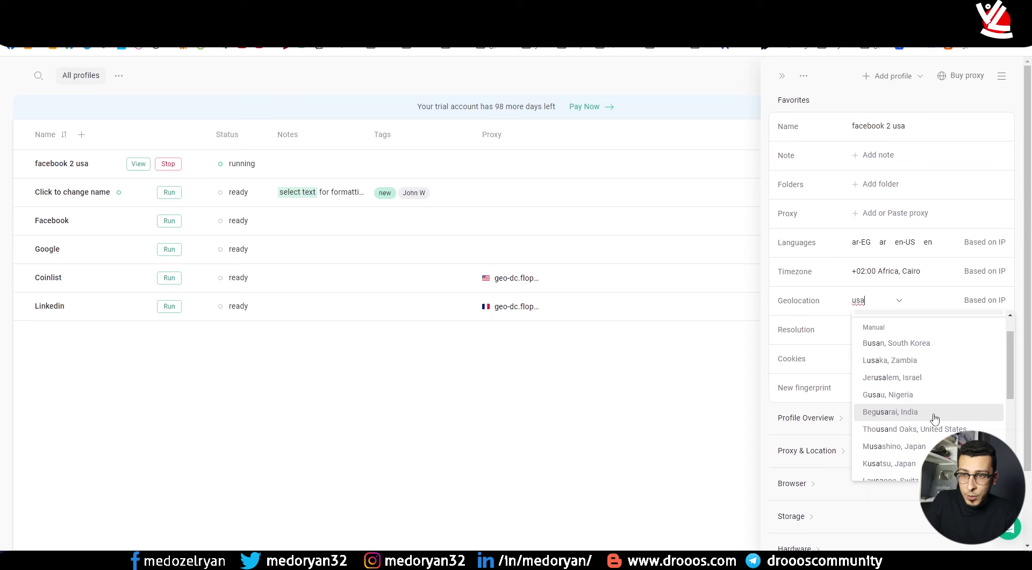
pyautogui.scroll(-5, 935, 419)
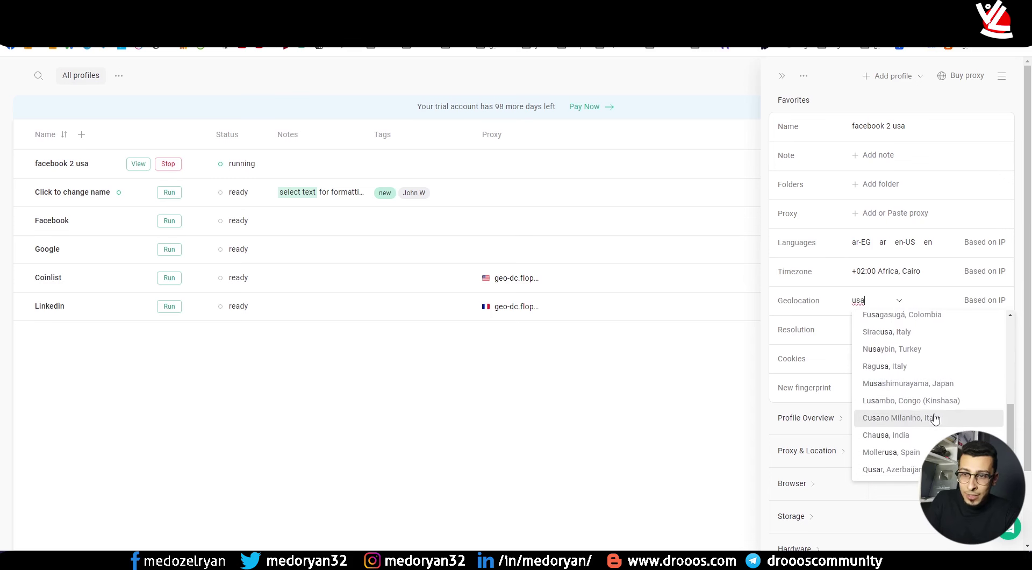
pyautogui.scroll(3, 922, 461)
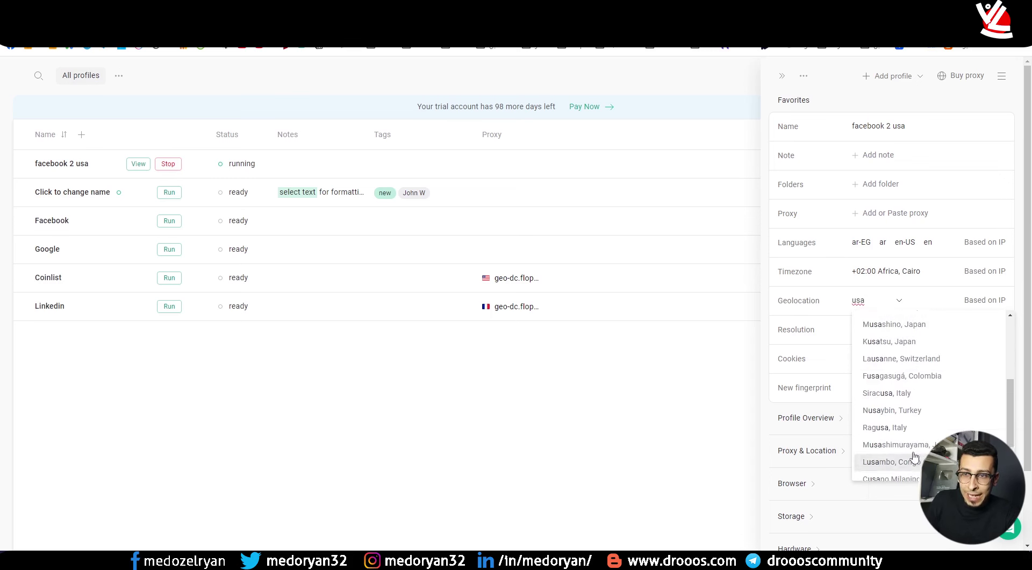
pyautogui.scroll(3, 930, 447)
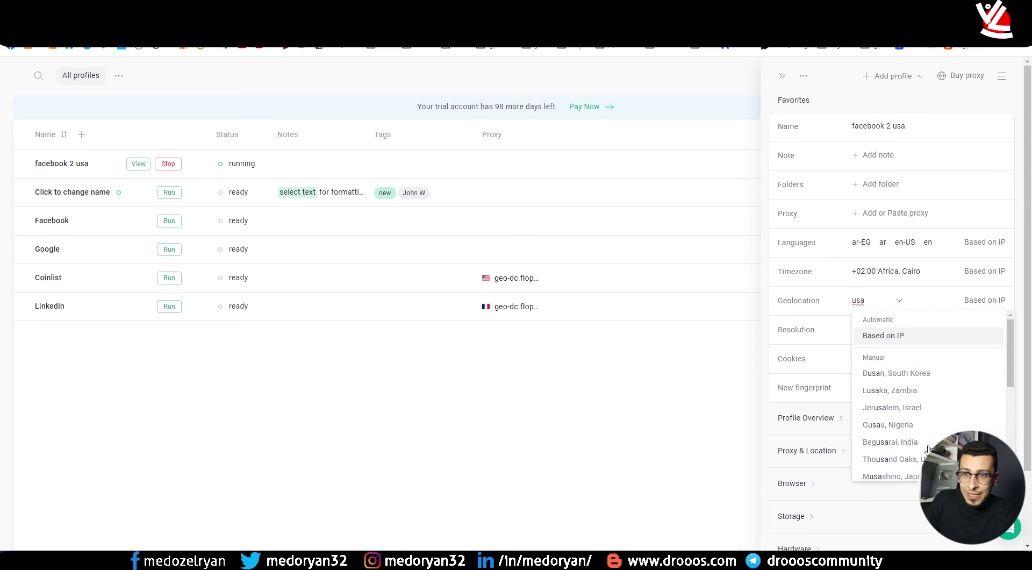
pyautogui.press('BackSpace')
pyautogui.press('BackSpace')
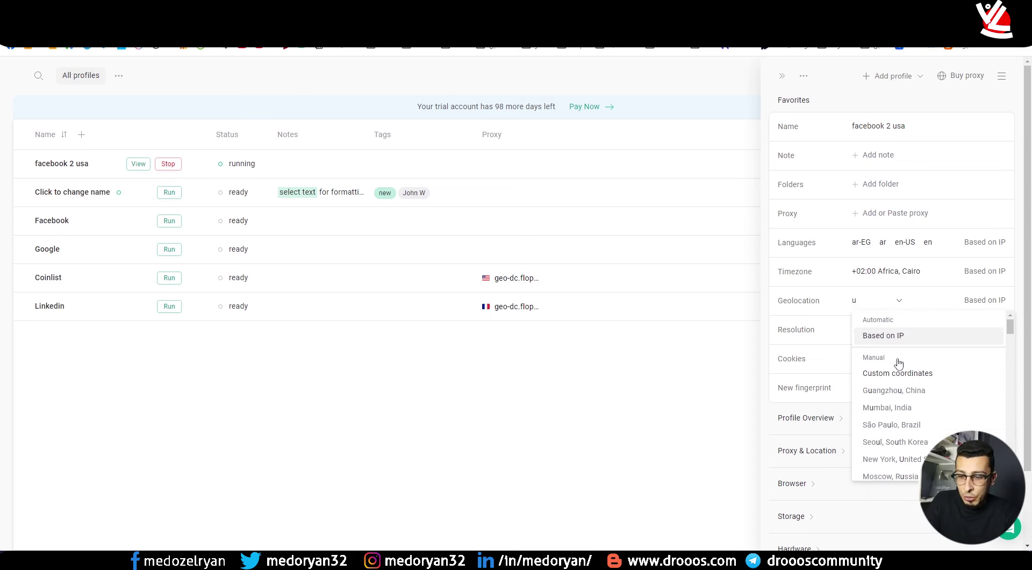
pyautogui.click(910, 460)
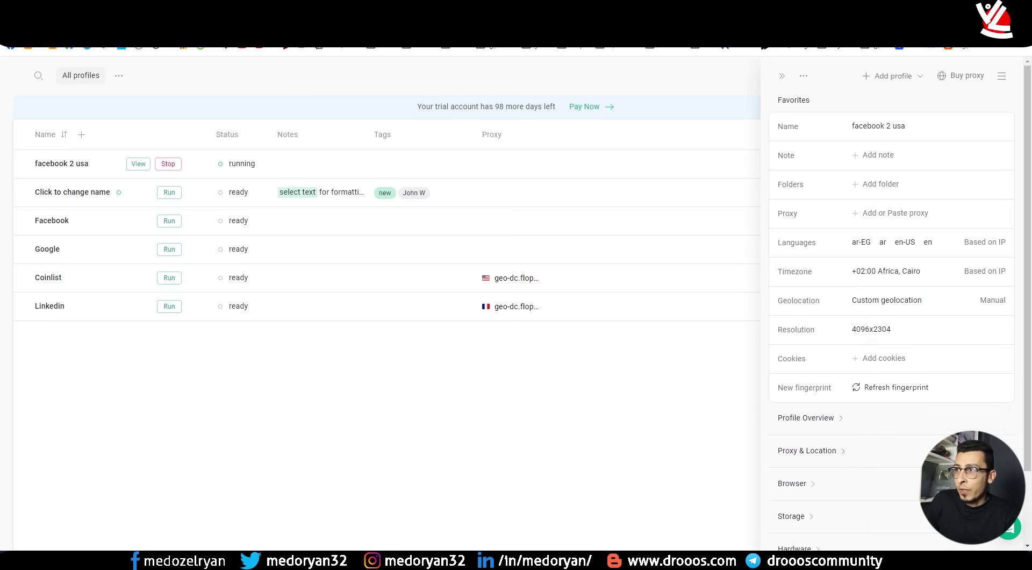
pyautogui.click(167, 164)
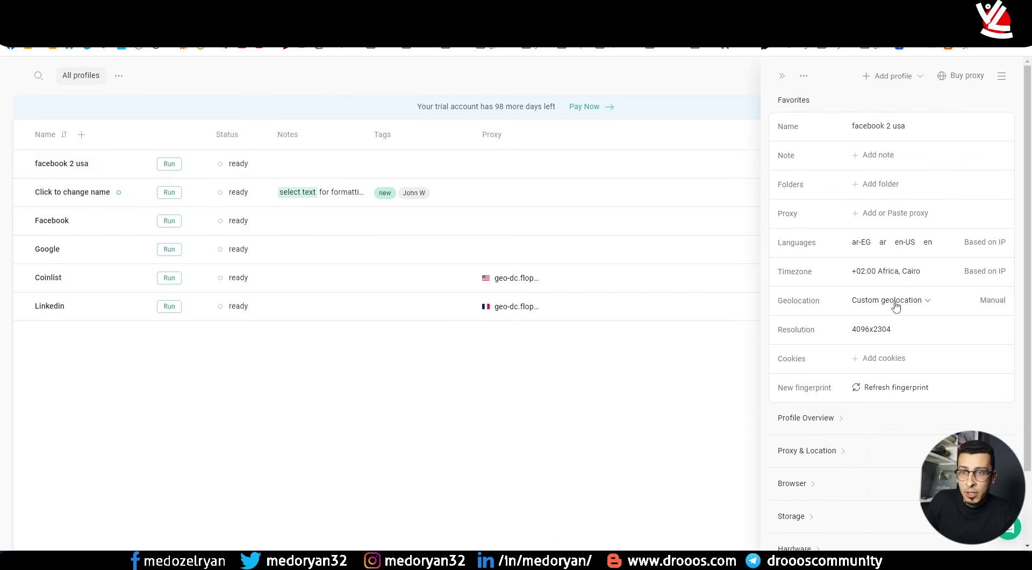
# Examine the profile's overview, proxy and location, browser, storage and hardware settings, and close the quick settings.
pyautogui.scroll(-2, 914, 346)
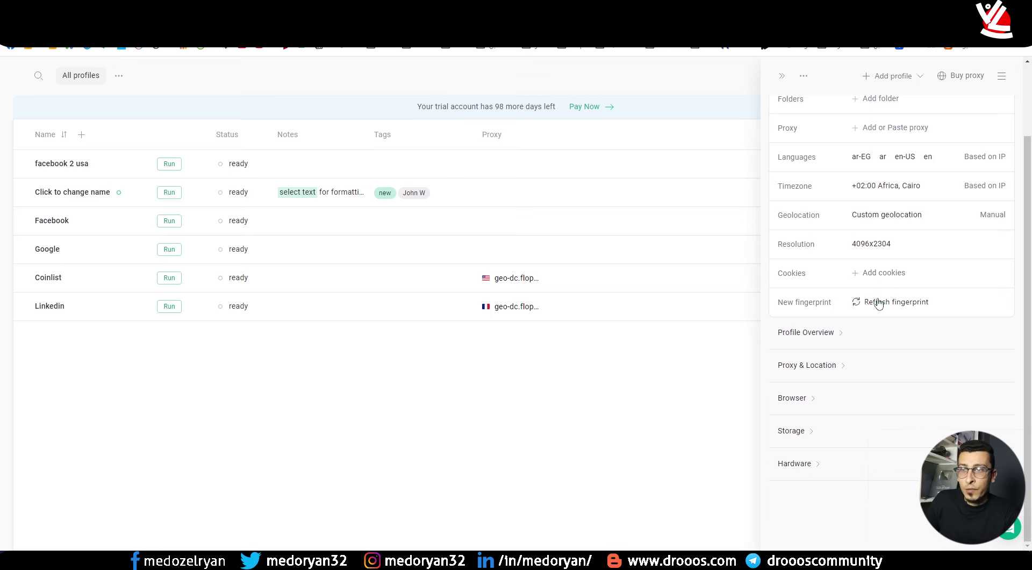
pyautogui.scroll(2, 870, 479)
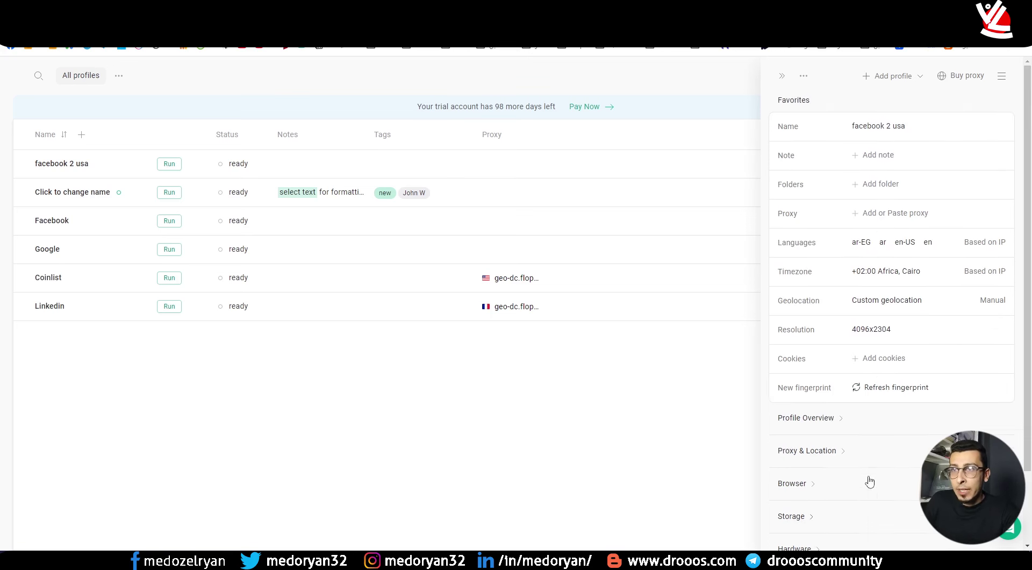
pyautogui.scroll(-2, 861, 476)
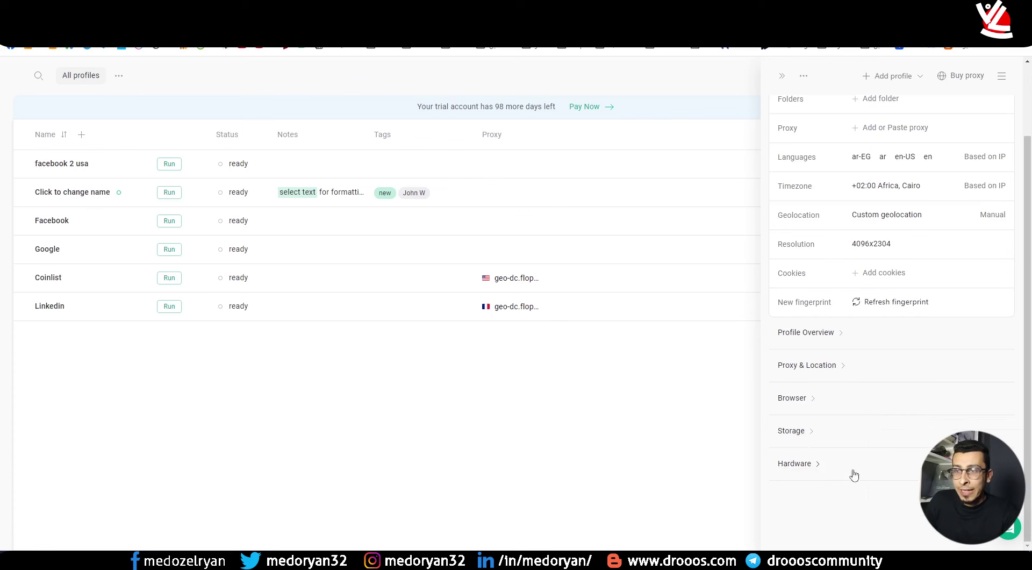
pyautogui.click(823, 336)
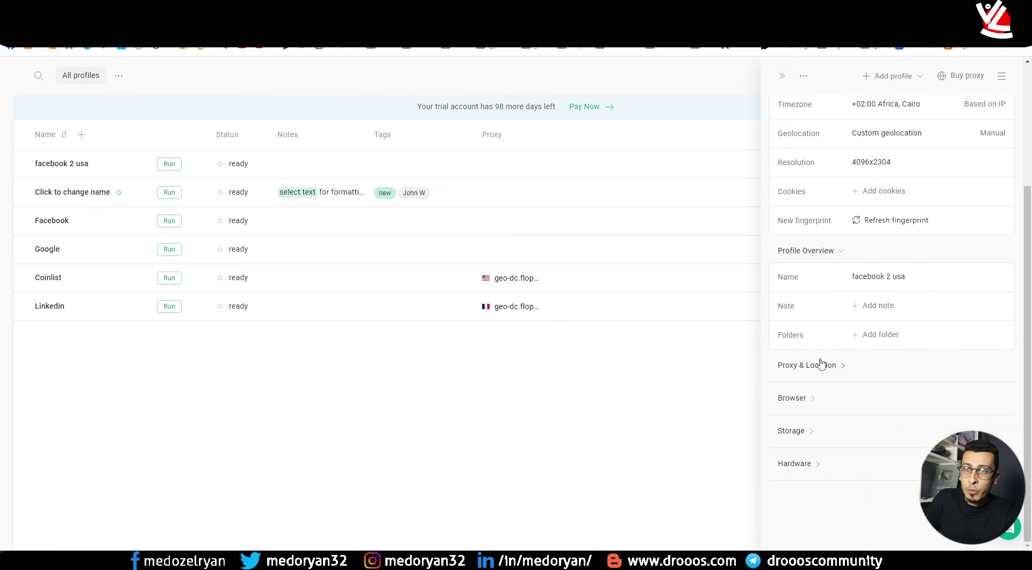
pyautogui.click(821, 364)
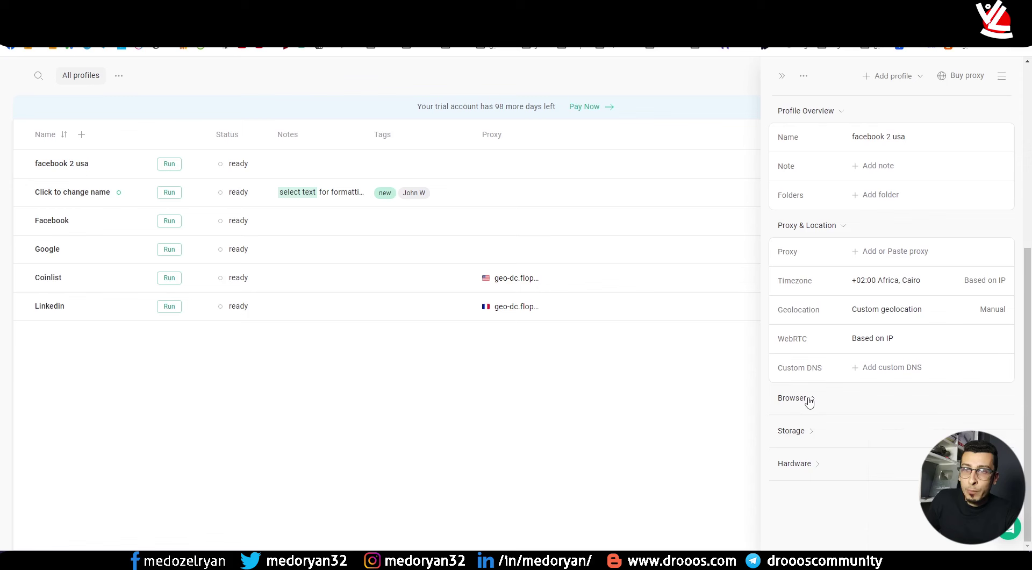
pyautogui.click(809, 400)
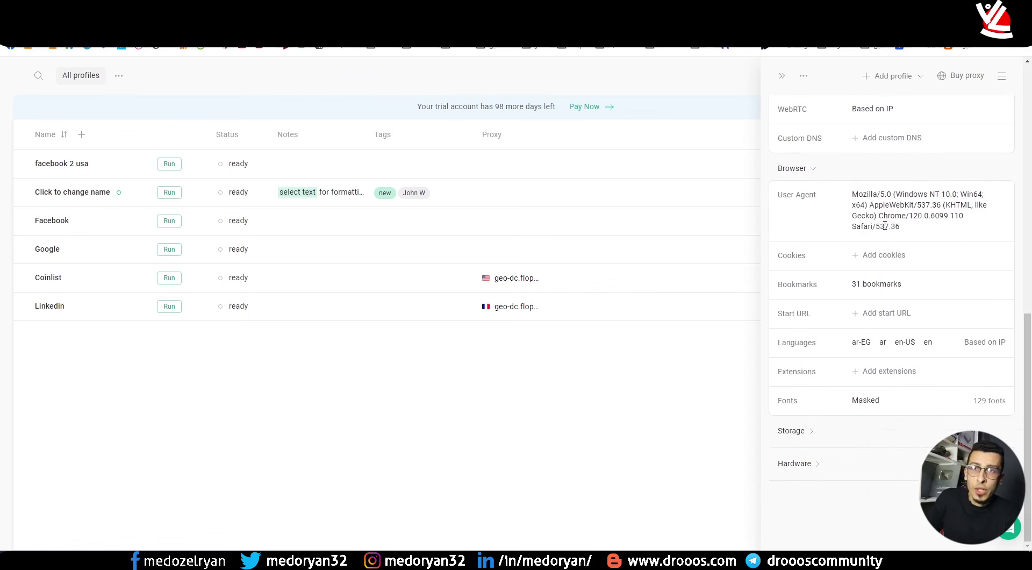
pyautogui.click(805, 432)
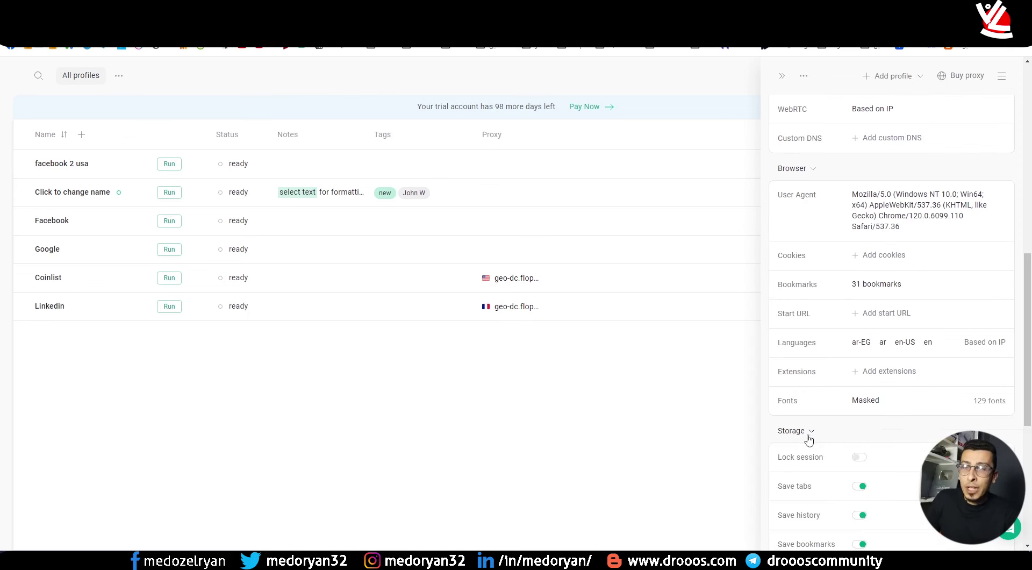
pyautogui.click(817, 468)
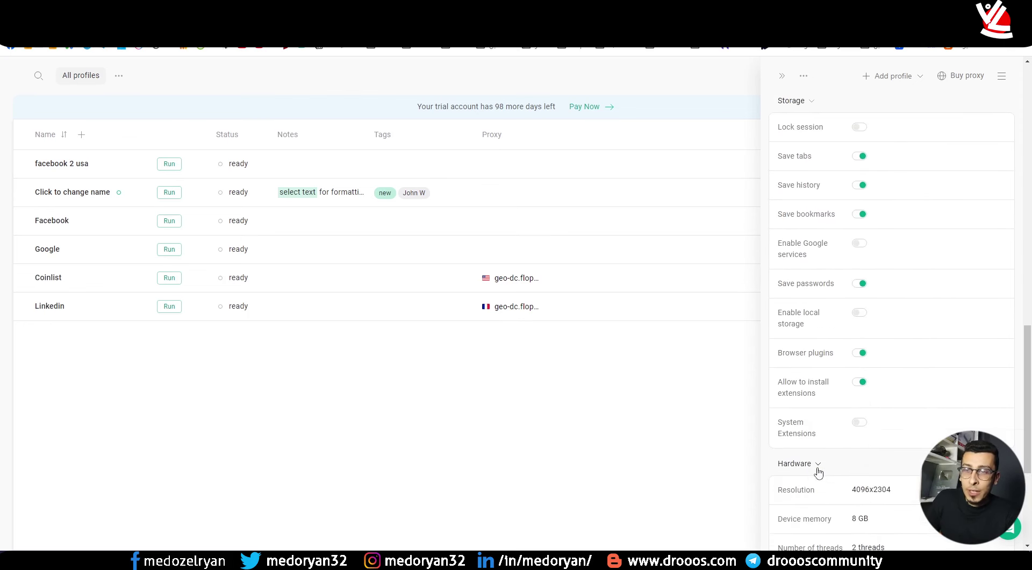
pyautogui.click(645, 472)
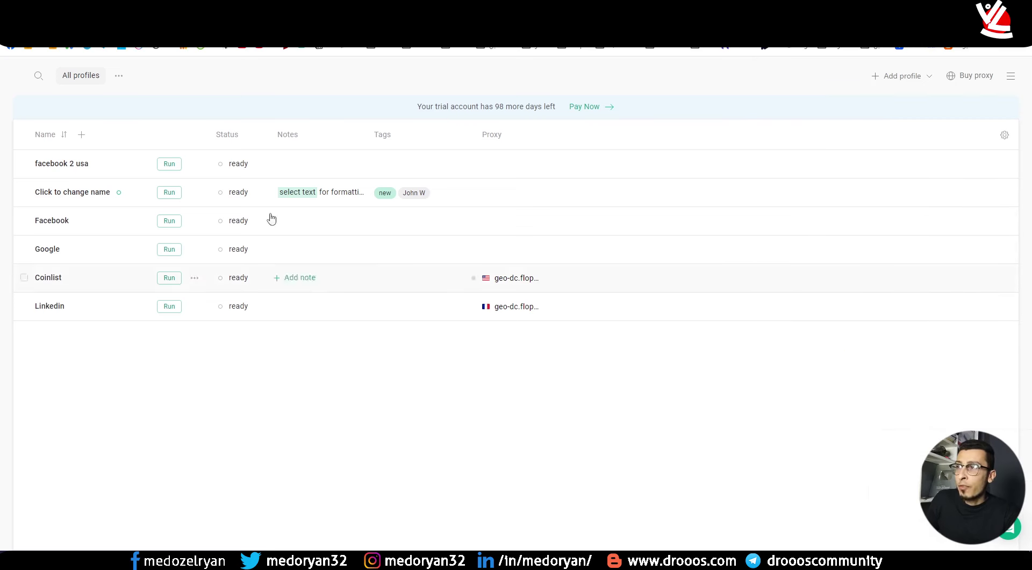
# Run "facebook 2 usa" with its changed geolocation, look at its cloud browser and stop the profile.
pyautogui.click(174, 168)
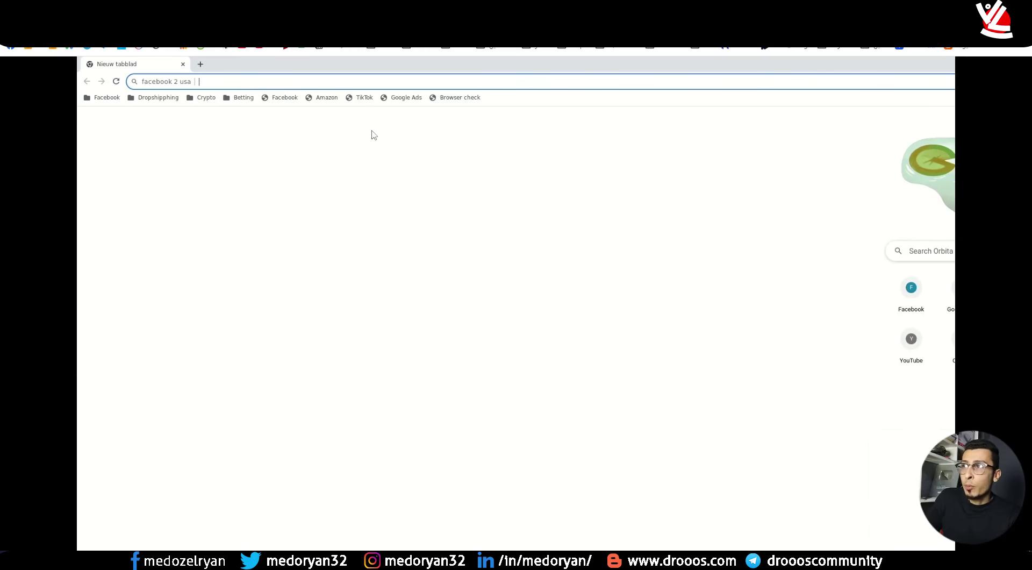
pyautogui.hotkey('alt', 'Tab')
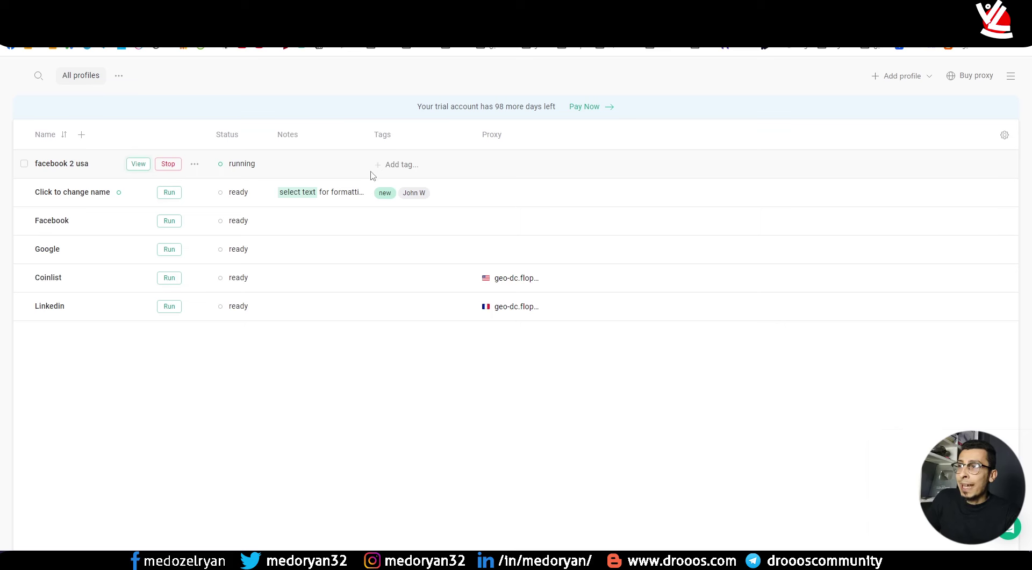
pyautogui.click(168, 163)
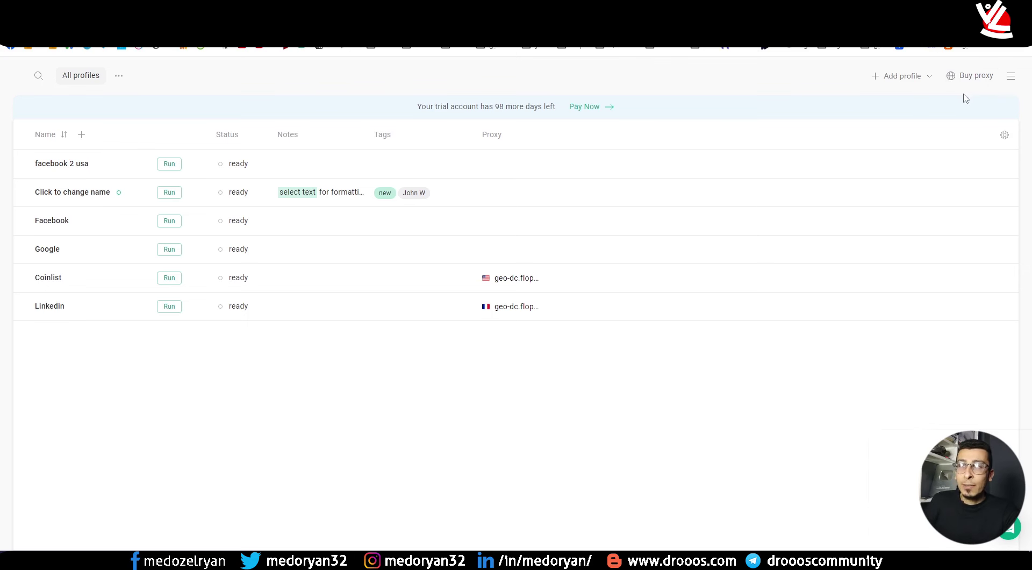
# Open the paid plans, dismiss the Enterprise payment form, and examine the Professional plan's unique profiles and free proxies.
pyautogui.click(598, 107)
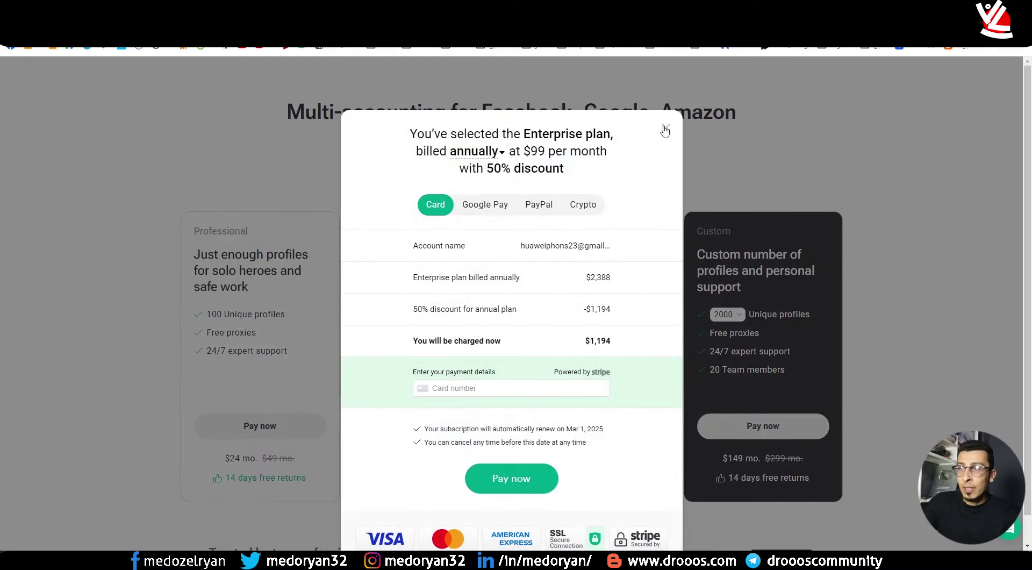
pyautogui.click(665, 128)
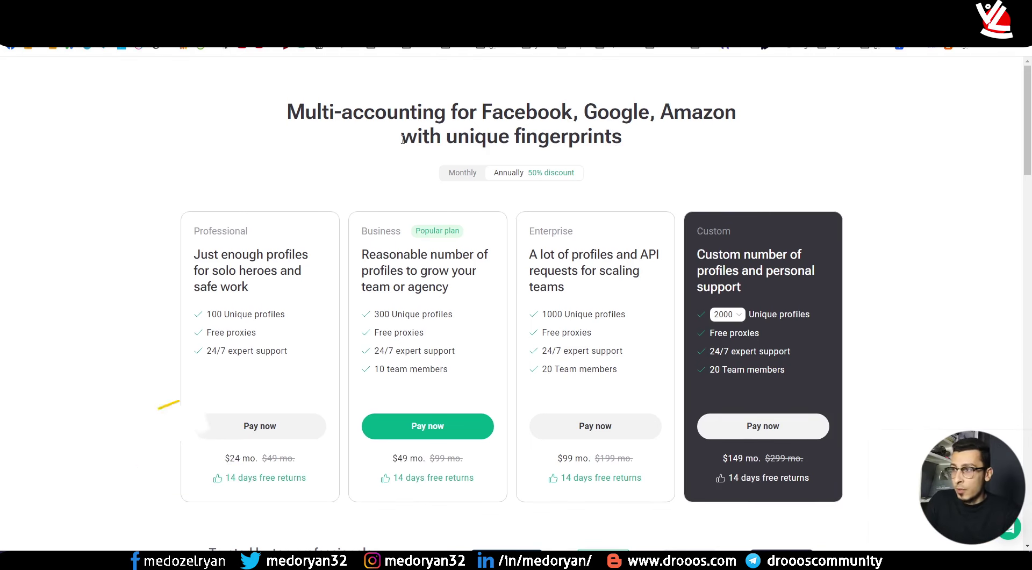
pyautogui.scroll(-2, 202, 422)
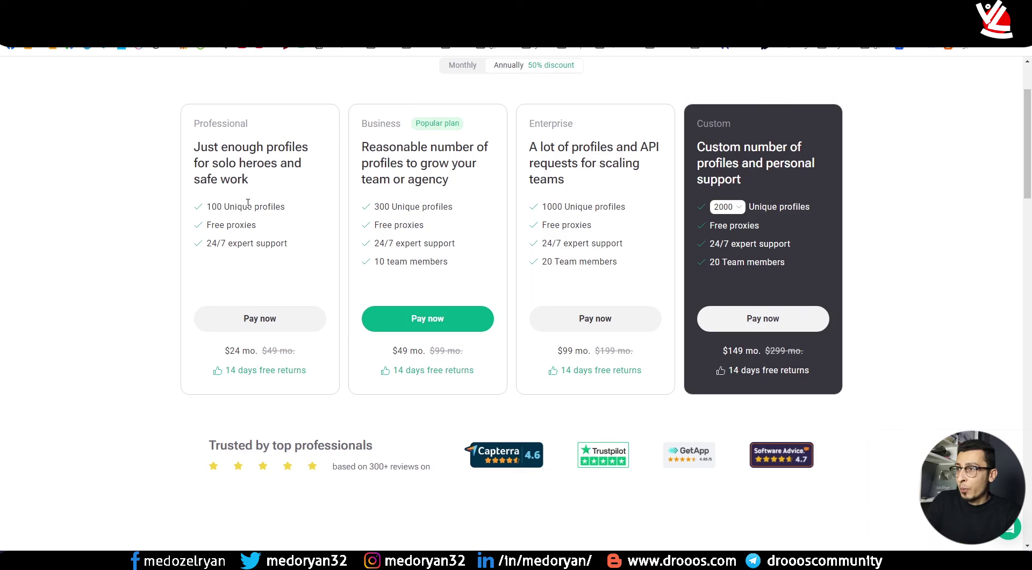
pyautogui.moveTo(214, 206); pyautogui.dragTo(291, 209)
pyautogui.click(213, 211)
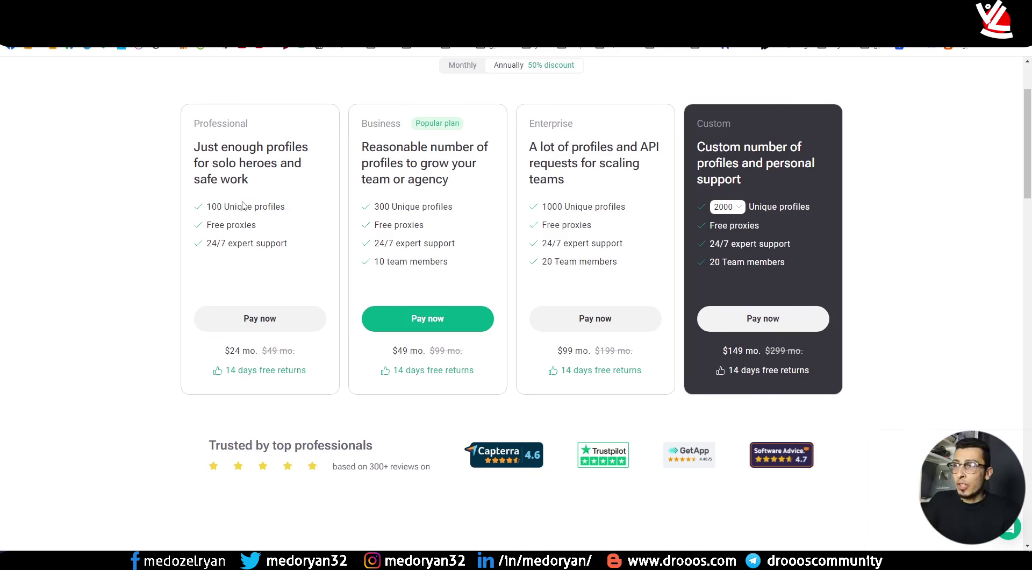
pyautogui.tripleClick(220, 224)
pyautogui.click(265, 220)
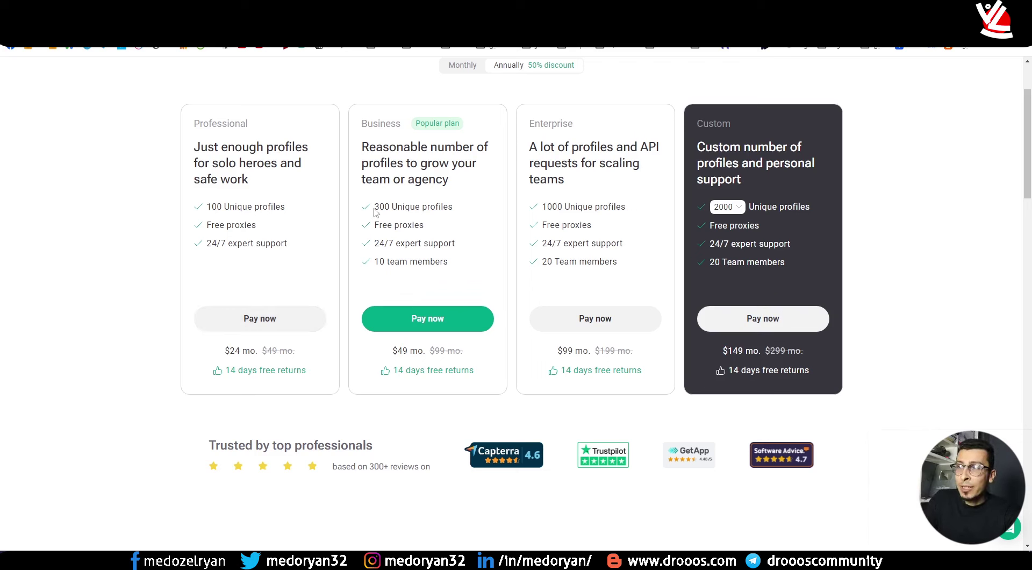
# Examine the unique profiles and team members included in the Business plan and the unique profiles in the Enterprise plan.
pyautogui.moveTo(374, 207); pyautogui.dragTo(391, 208)
pyautogui.click(427, 208)
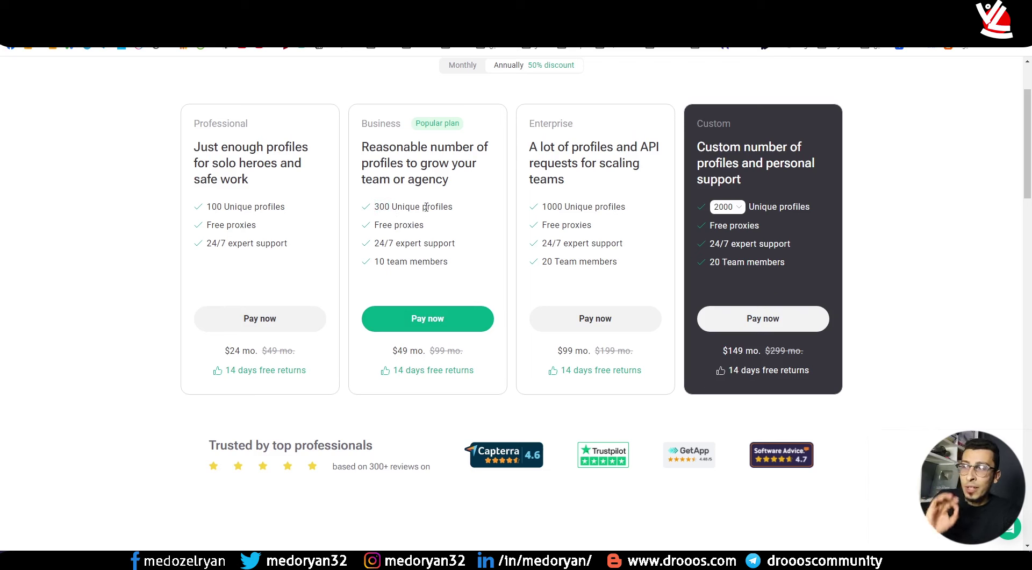
pyautogui.moveTo(375, 269); pyautogui.dragTo(452, 265)
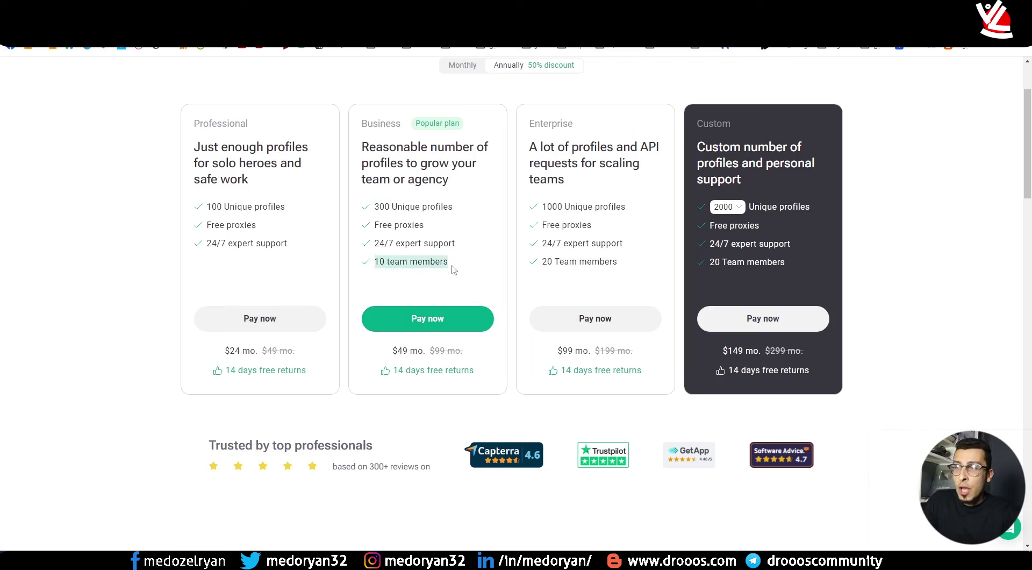
pyautogui.click(426, 264)
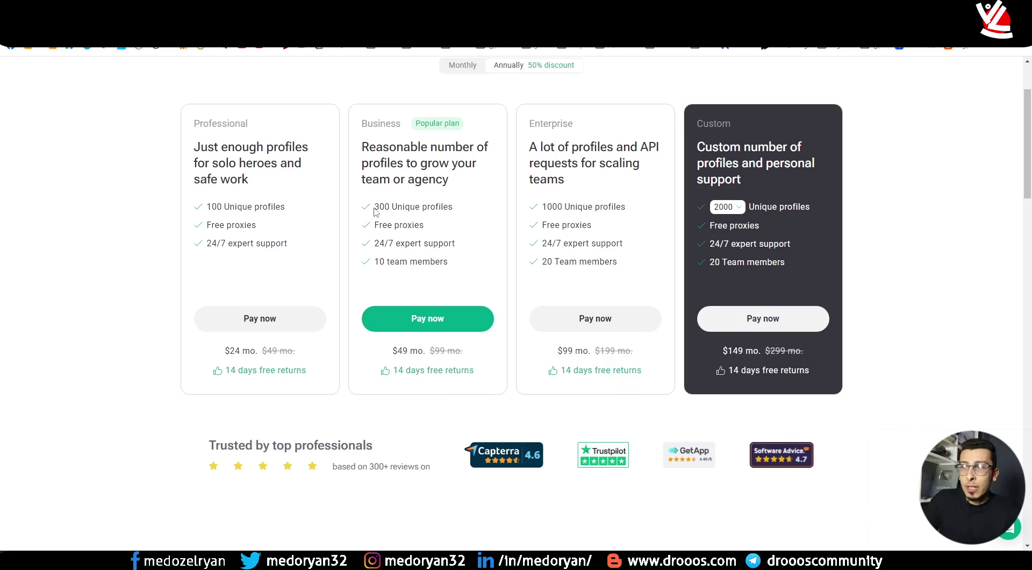
pyautogui.moveTo(375, 211); pyautogui.dragTo(455, 211)
pyautogui.click(449, 215)
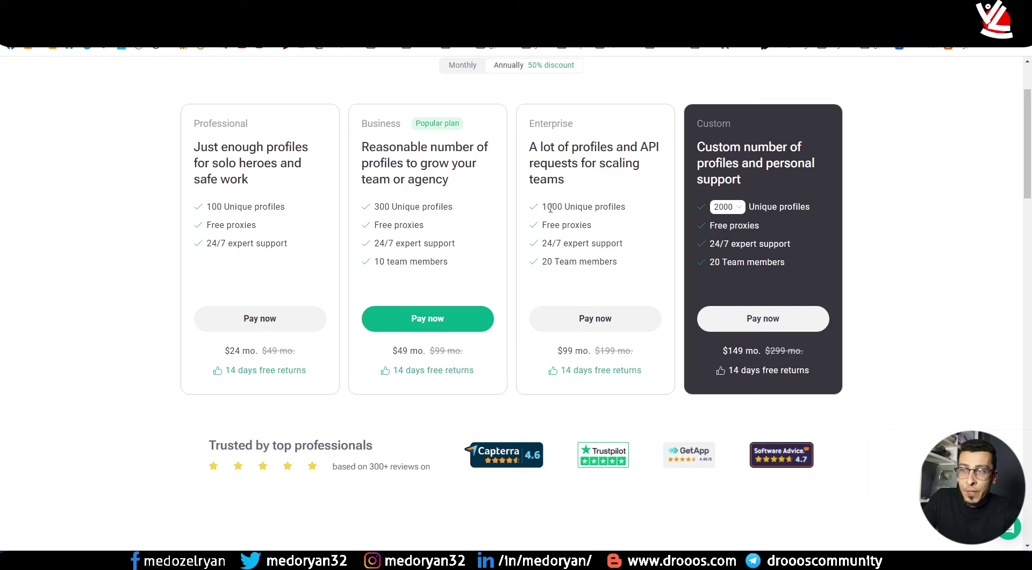
pyautogui.moveTo(542, 208); pyautogui.dragTo(623, 208)
pyautogui.click(553, 240)
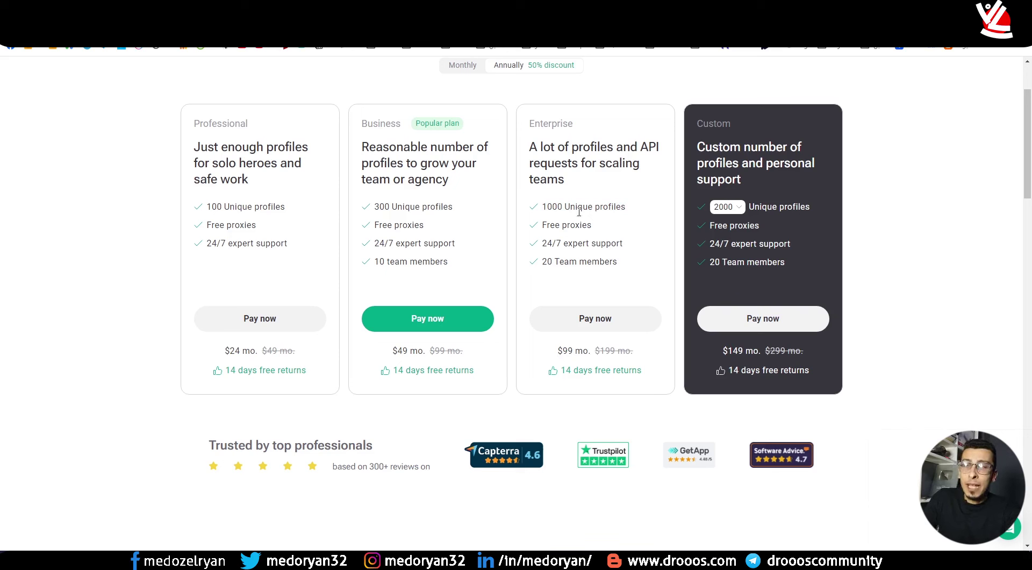
# Compare the Custom plan's price for 10000, 6000 and 3000 unique profiles.
pyautogui.click(727, 207)
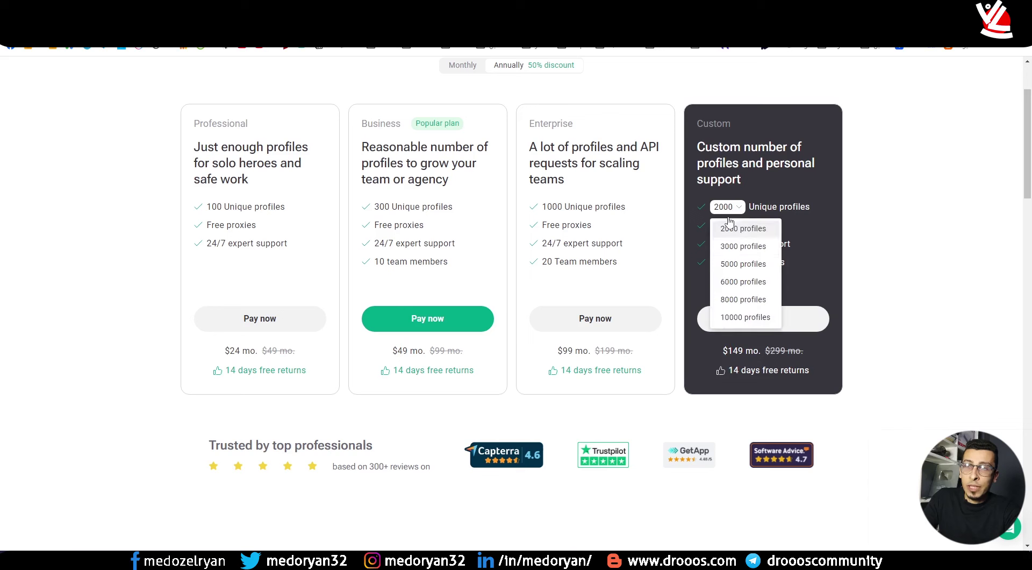
pyautogui.click(737, 318)
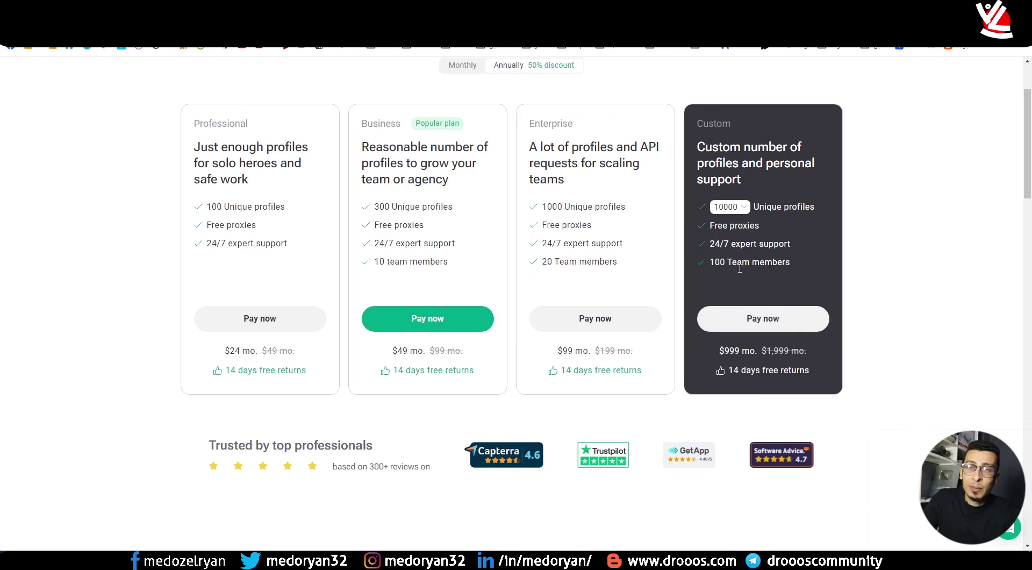
pyautogui.click(730, 208)
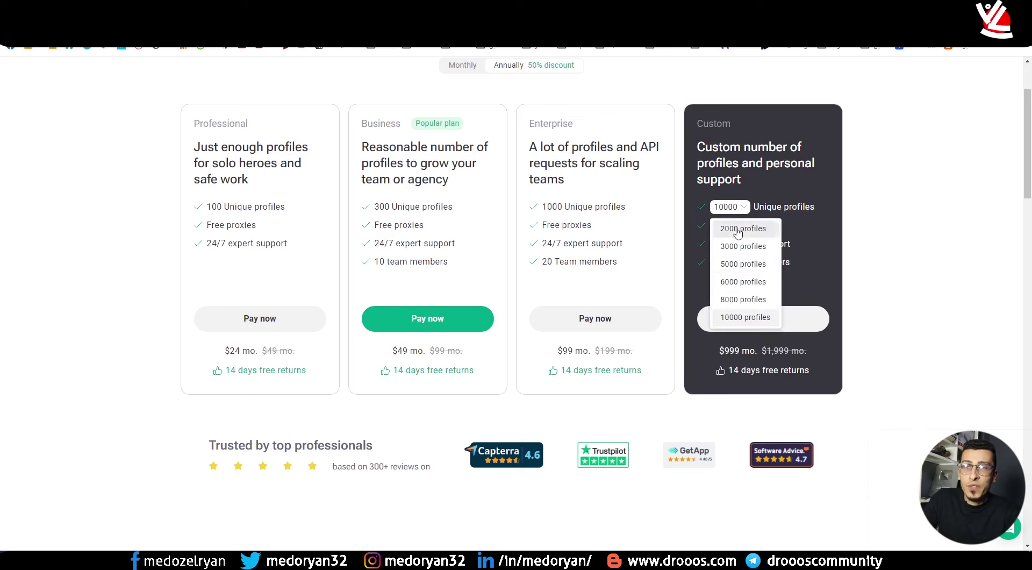
pyautogui.click(736, 296)
pyautogui.click(730, 207)
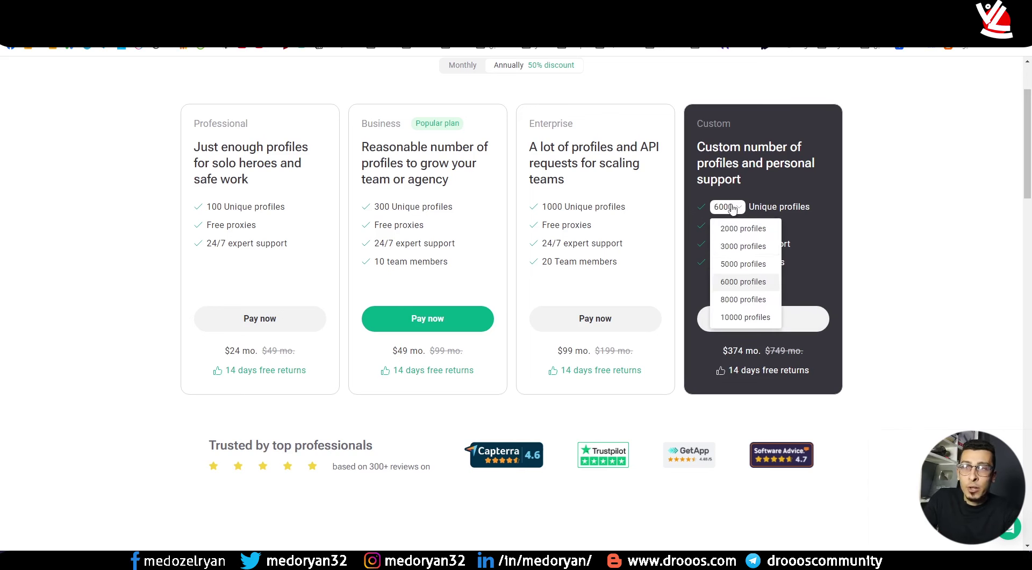
pyautogui.click(734, 245)
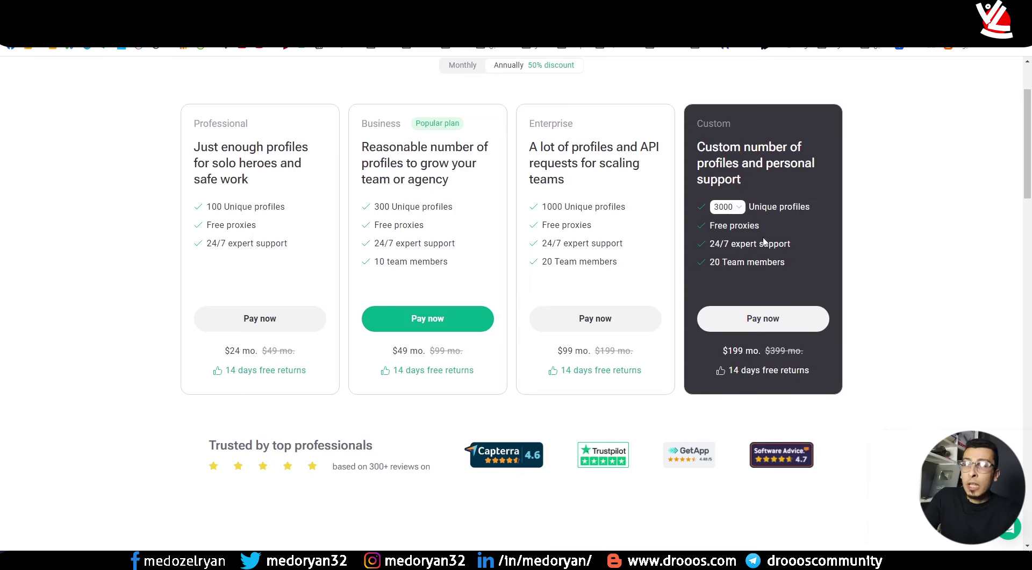
# Compare the plans' monthly prices with the annual ones, ending on annual billing.
pyautogui.scroll(2, 731, 215)
pyautogui.scroll(-2, 757, 268)
pyautogui.scroll(2, 756, 245)
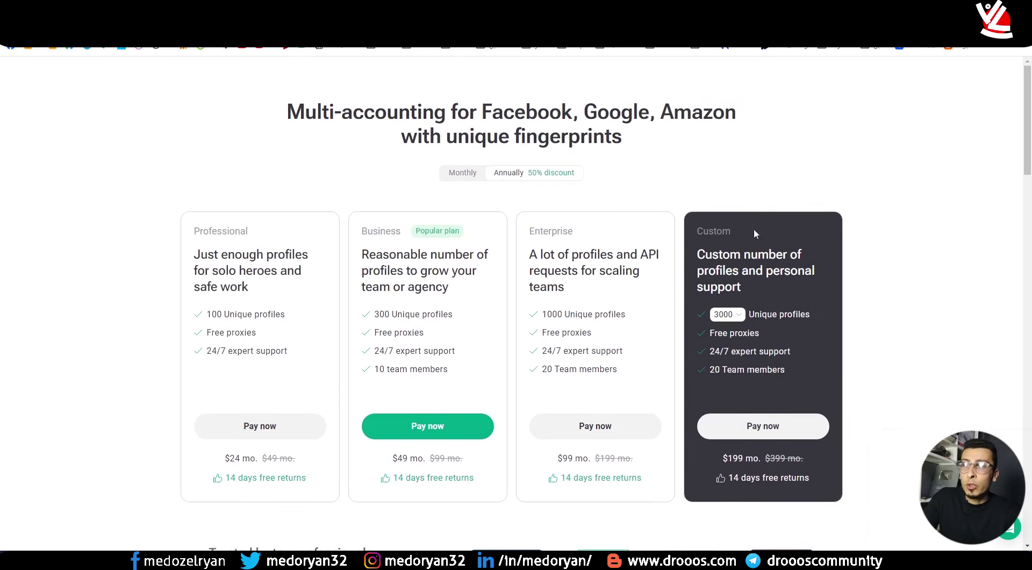
pyautogui.click(536, 179)
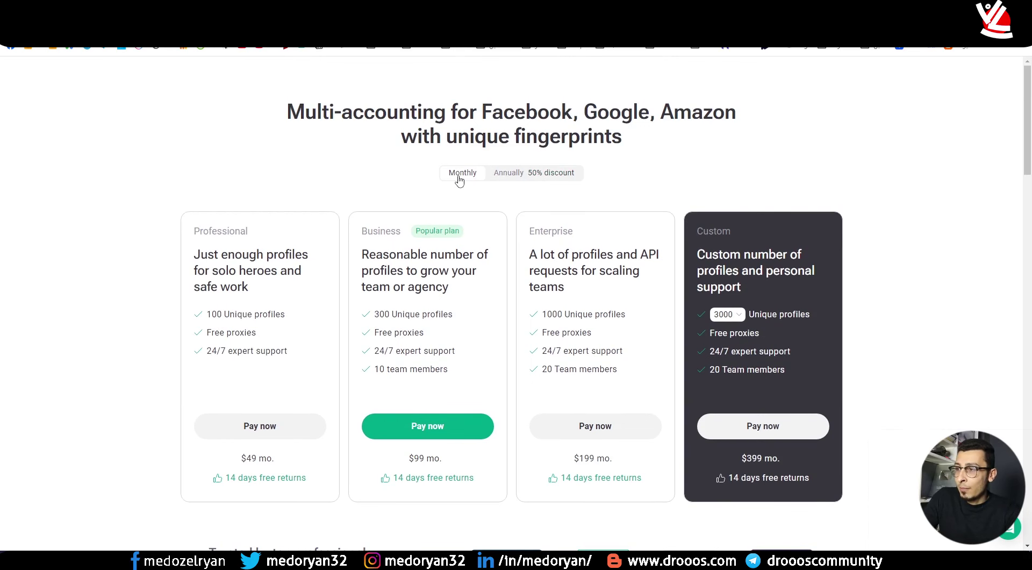
pyautogui.click(511, 181)
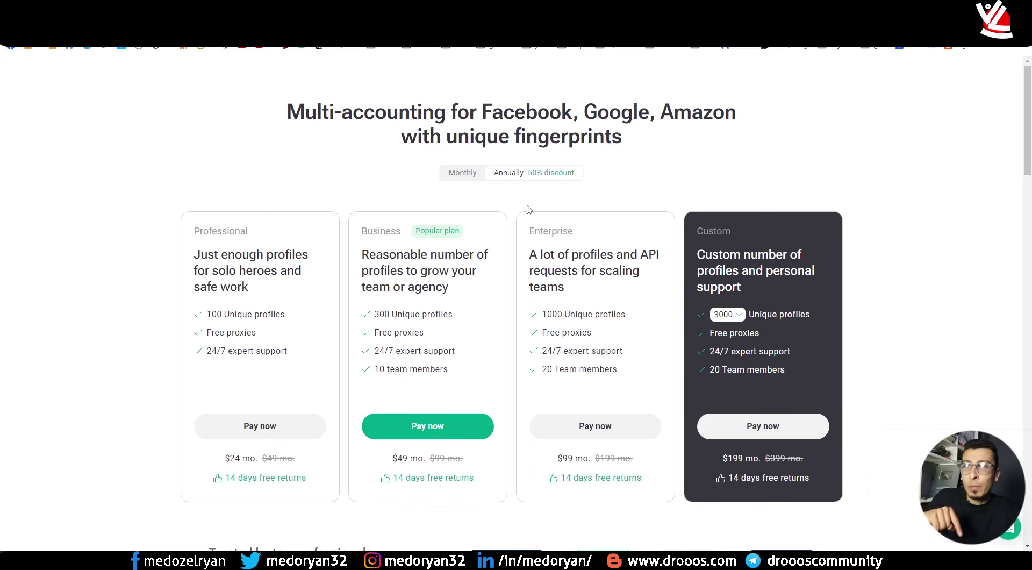
# Return to the profiles list and look through the folder options and the actions available for "facebook 2 usa".
pyautogui.rightClick(701, 158)
pyautogui.click(715, 157)
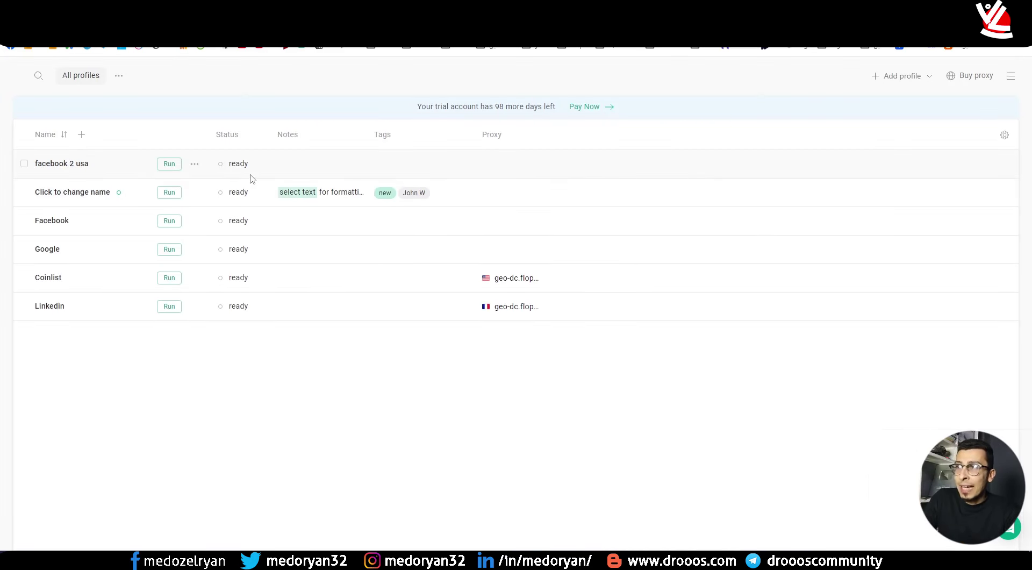
pyautogui.click(116, 81)
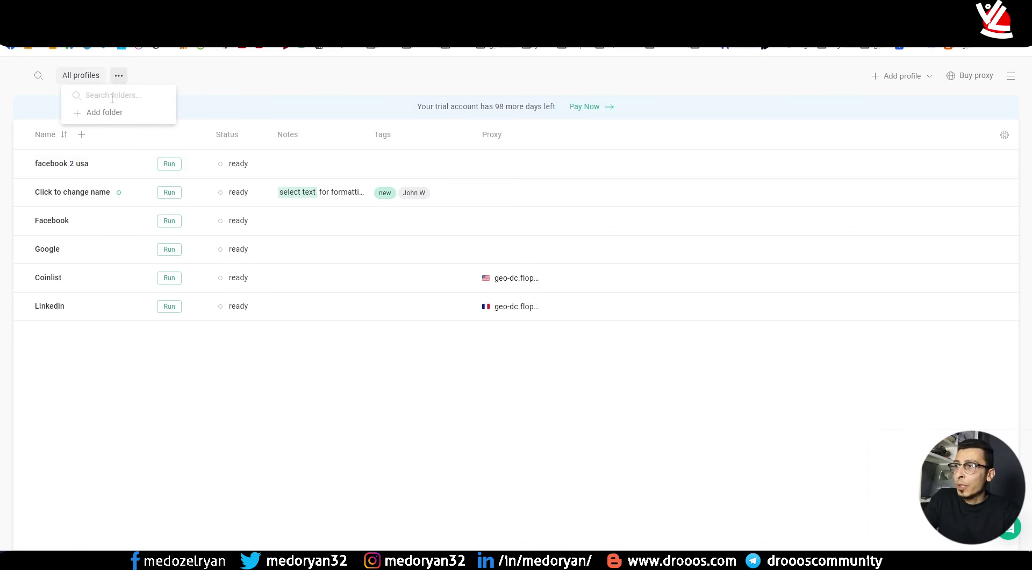
pyautogui.click(177, 76)
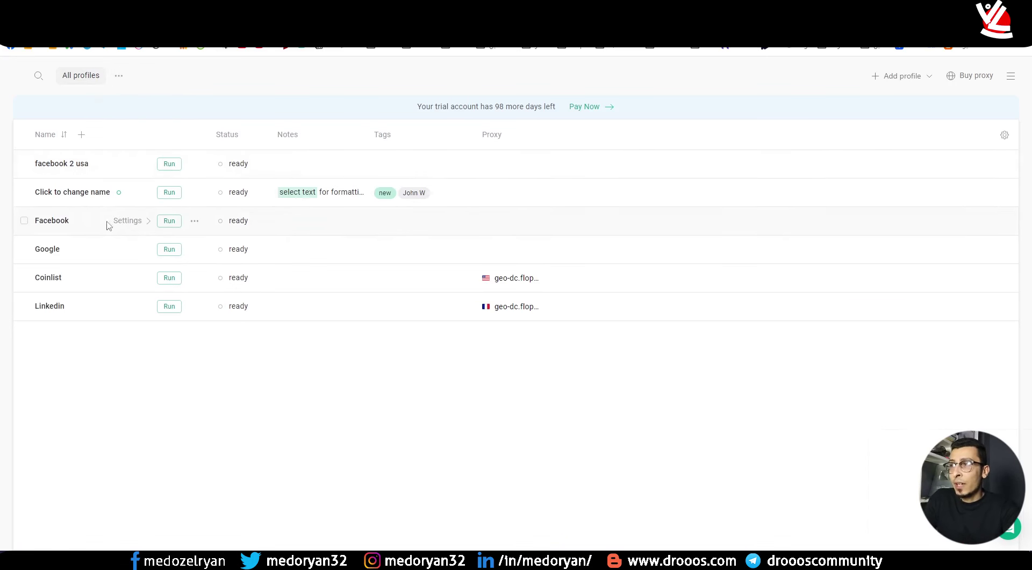
pyautogui.click(196, 166)
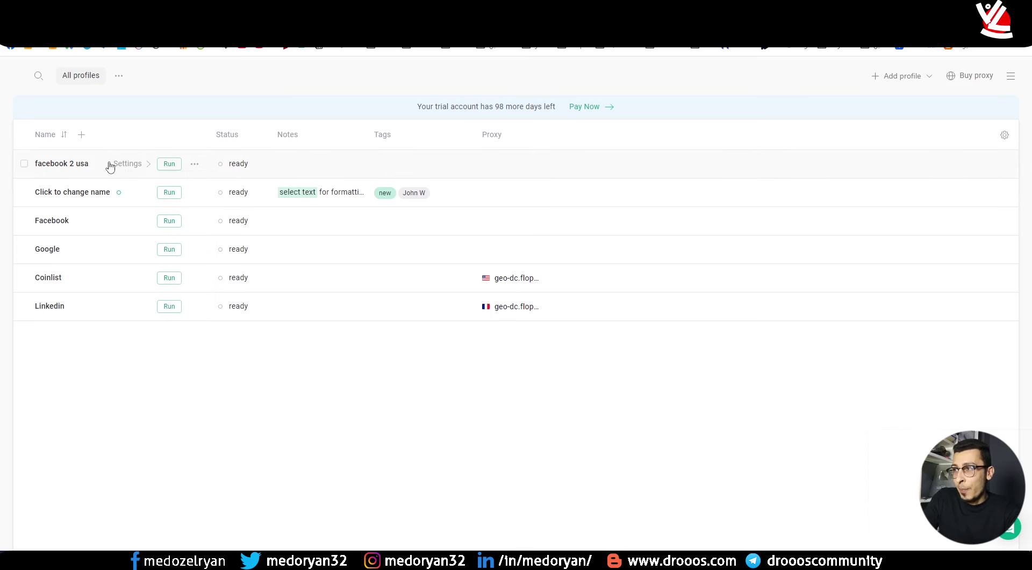
pyautogui.click(194, 164)
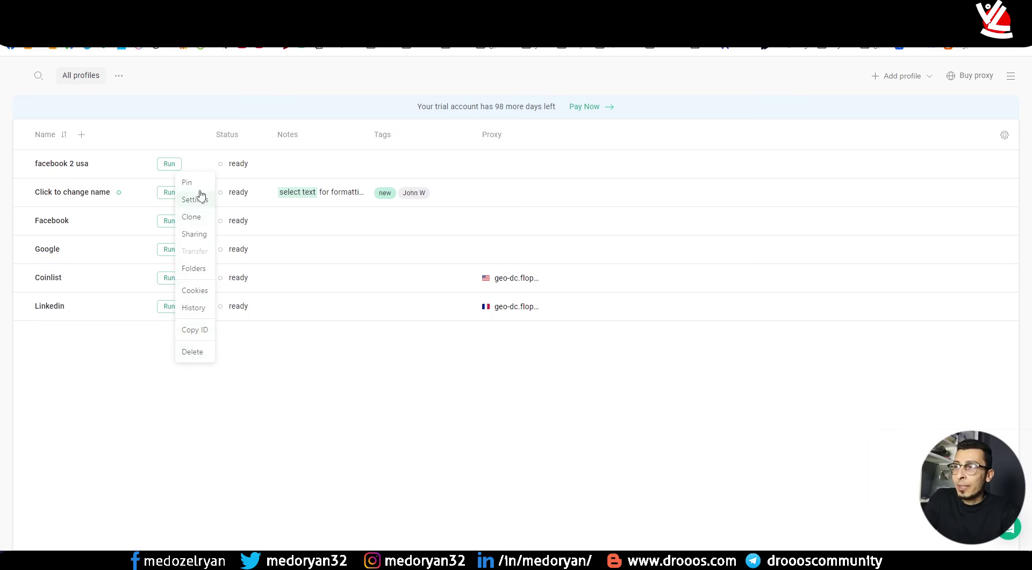
pyautogui.click(254, 340)
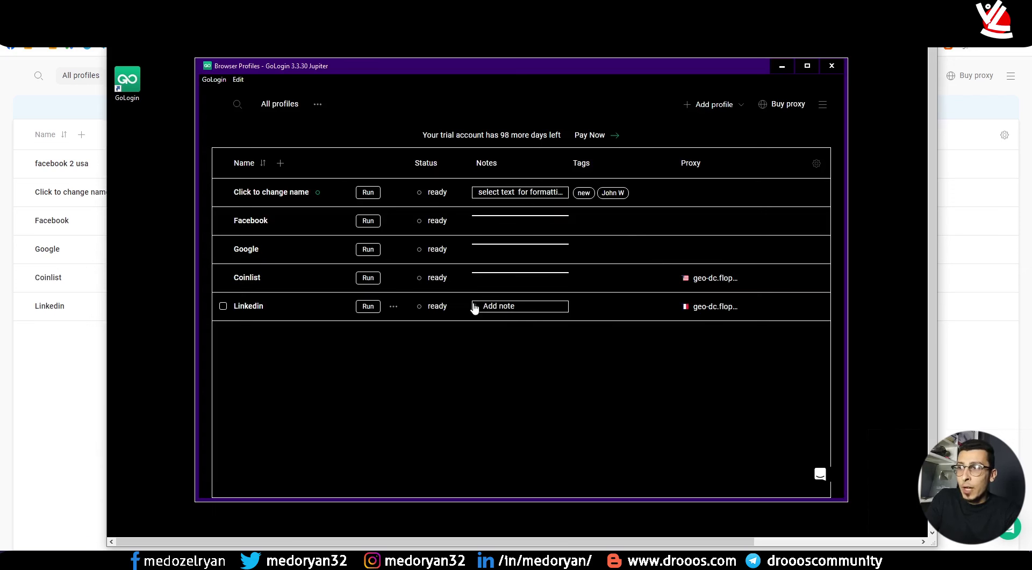
# Close and relaunch the GoLogin desktop app, and look at its account and workspace options.
pyautogui.click(832, 67)
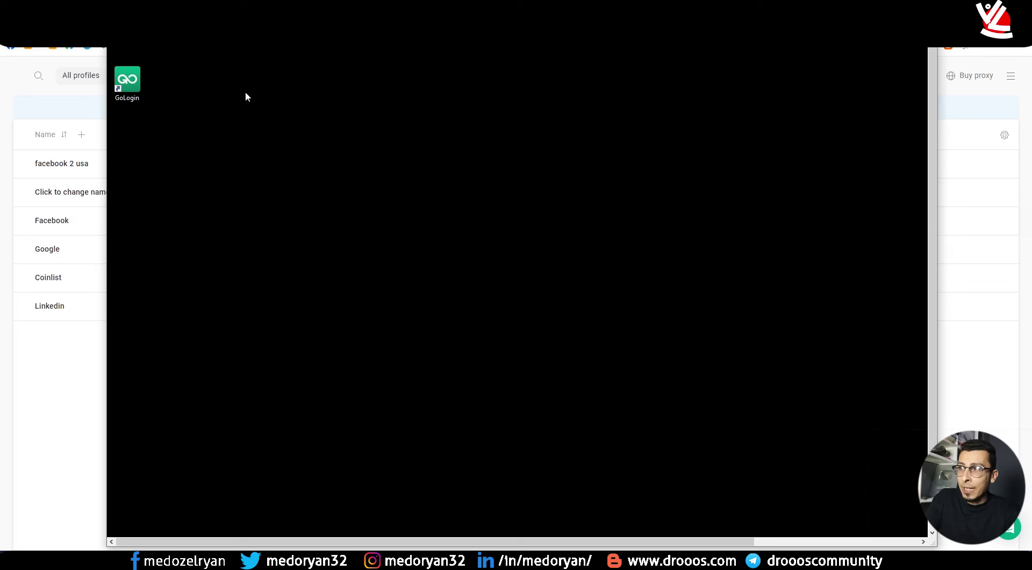
pyautogui.doubleClick(130, 86)
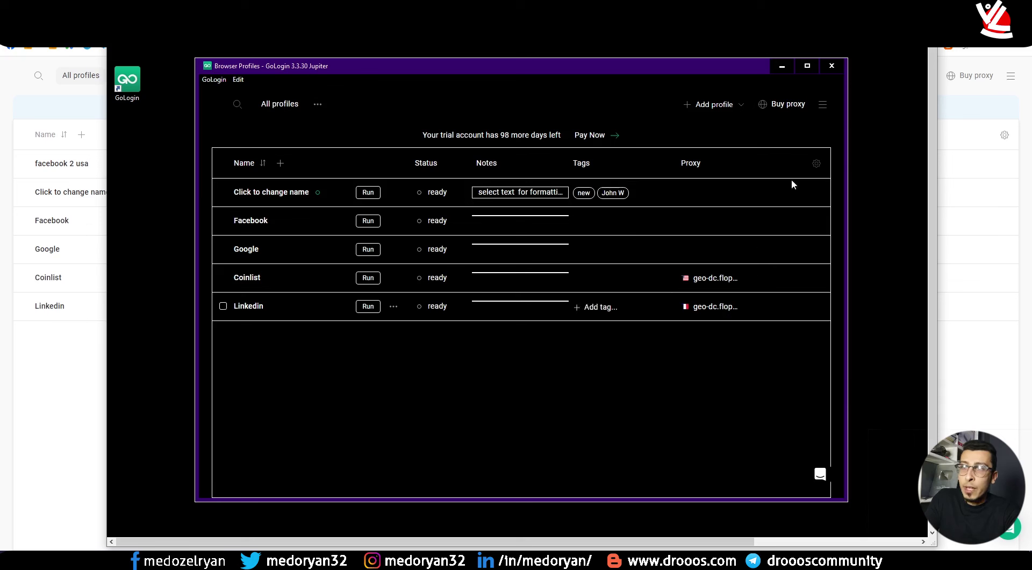
pyautogui.click(826, 108)
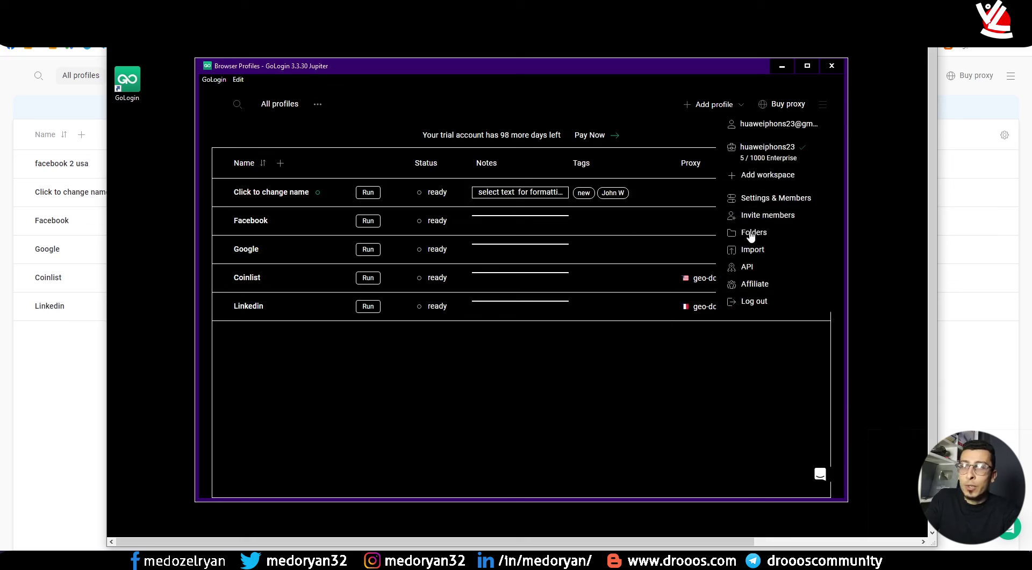
pyautogui.click(718, 377)
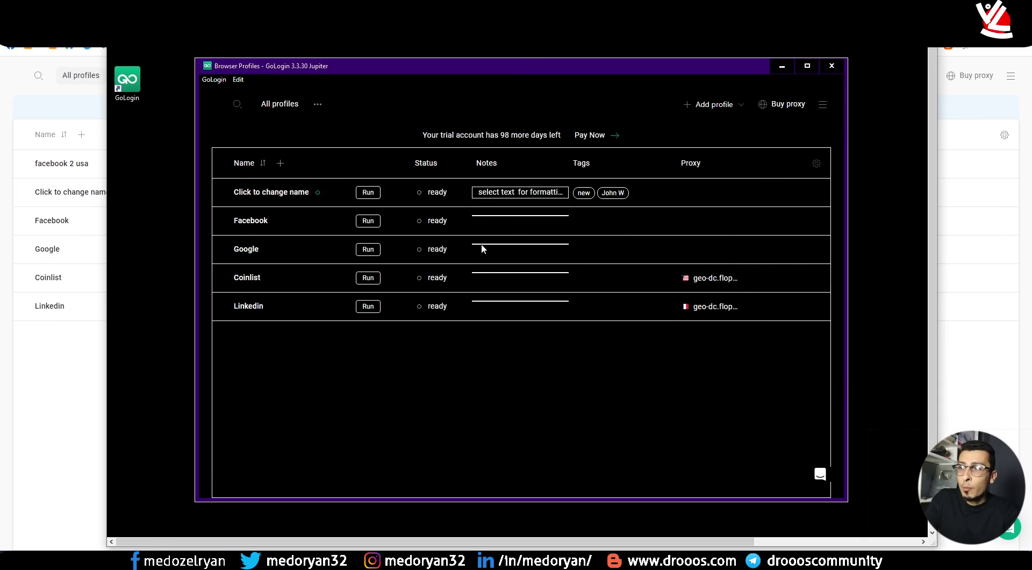
# Look at the settings and summary of the "Click to change name" profile, and return to all profiles.
pyautogui.click(394, 194)
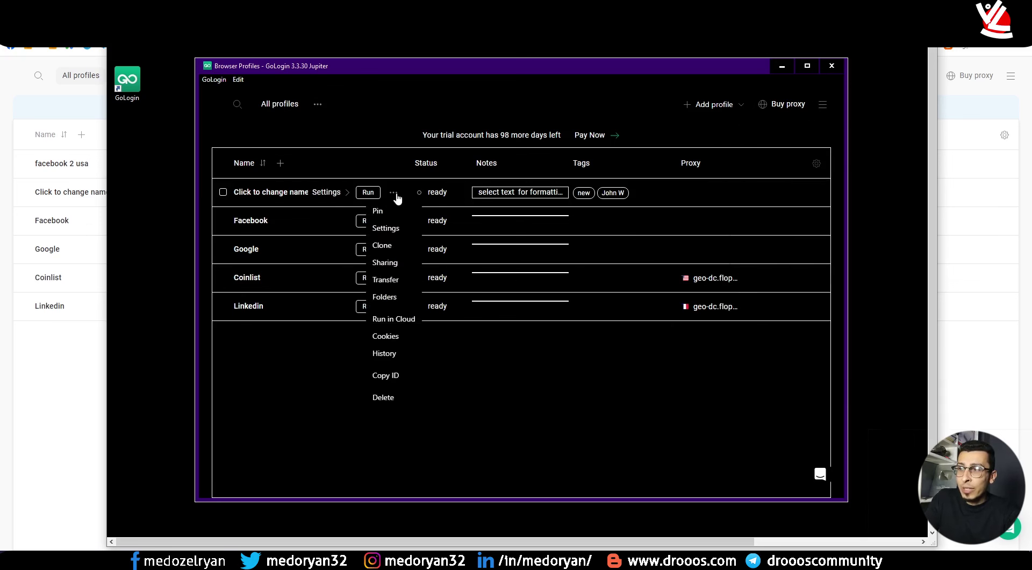
pyautogui.click(396, 232)
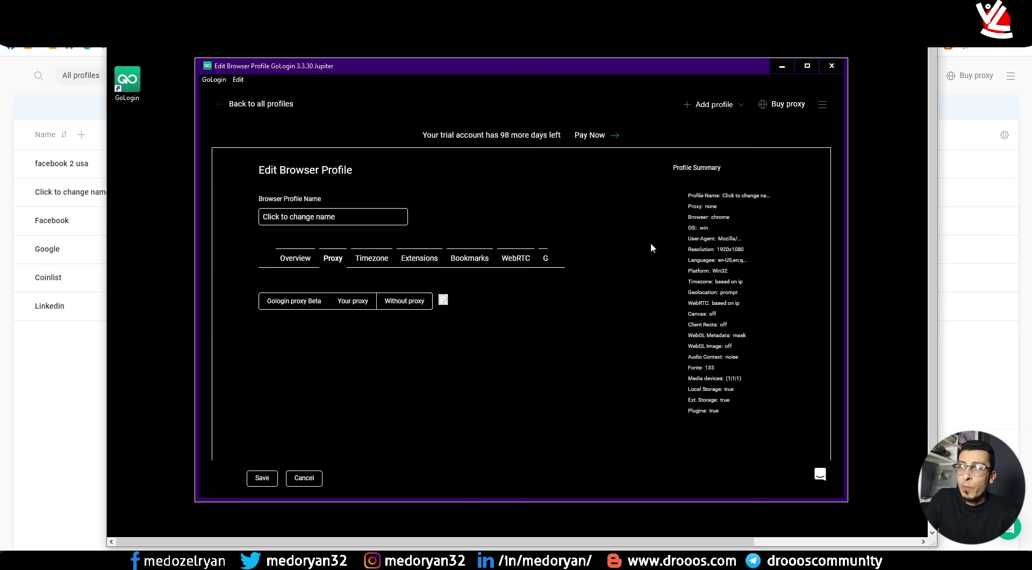
pyautogui.click(223, 104)
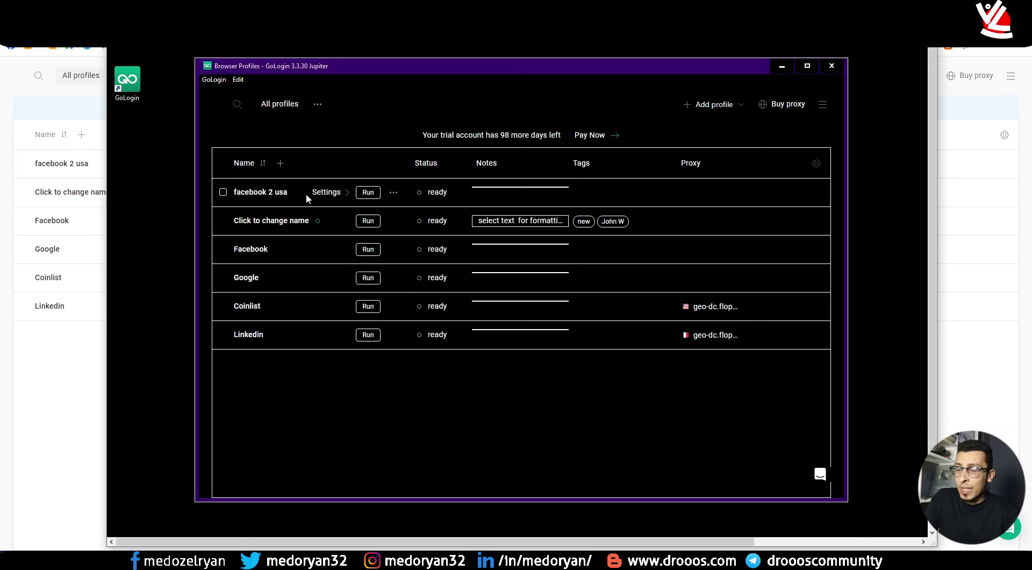
# Run "facebook 2 usa" from the desktop app, reposition its browser window and check the address bar.
pyautogui.click(369, 193)
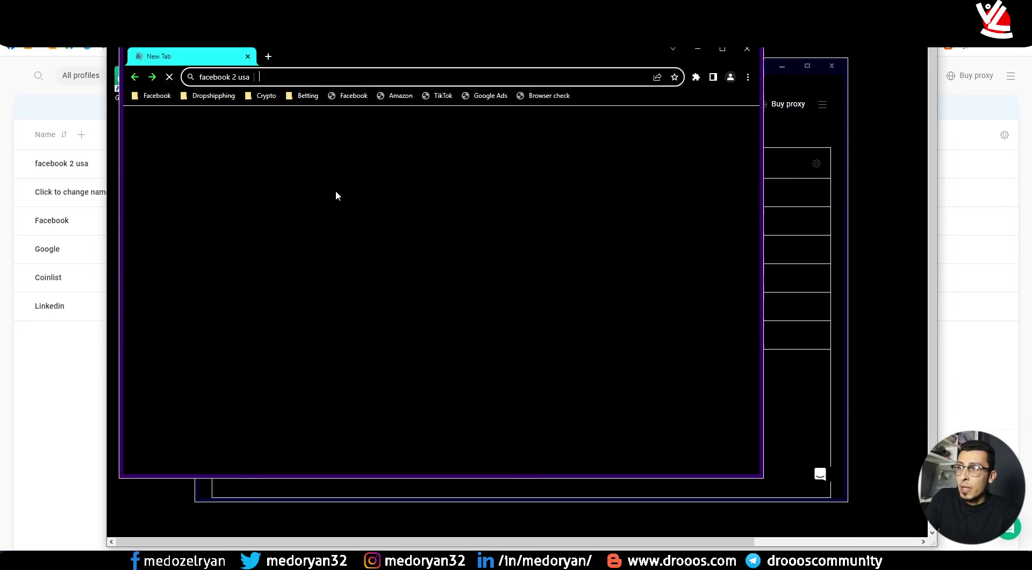
pyautogui.moveTo(327, 53); pyautogui.dragTo(367, 78)
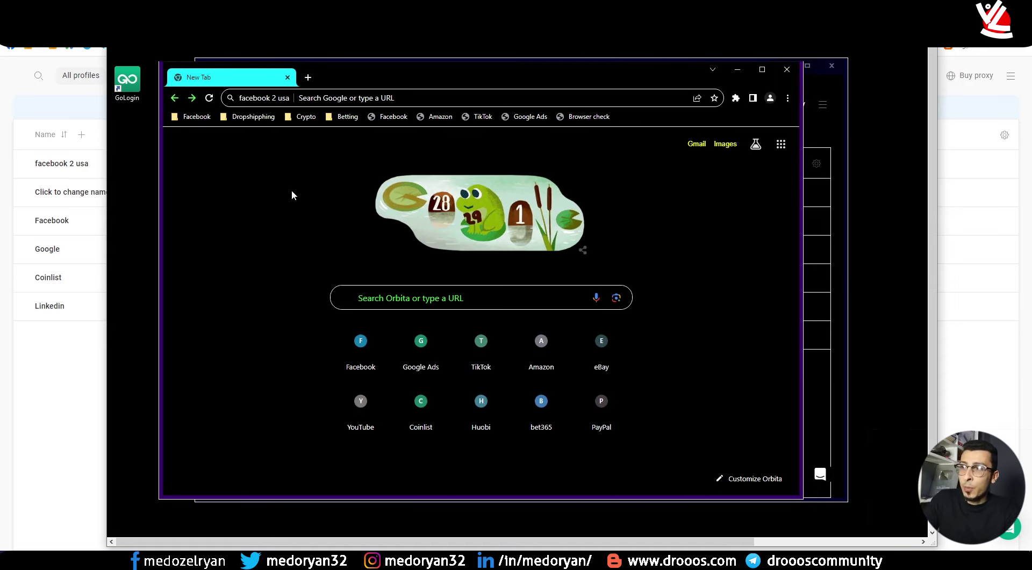
pyautogui.click(329, 99)
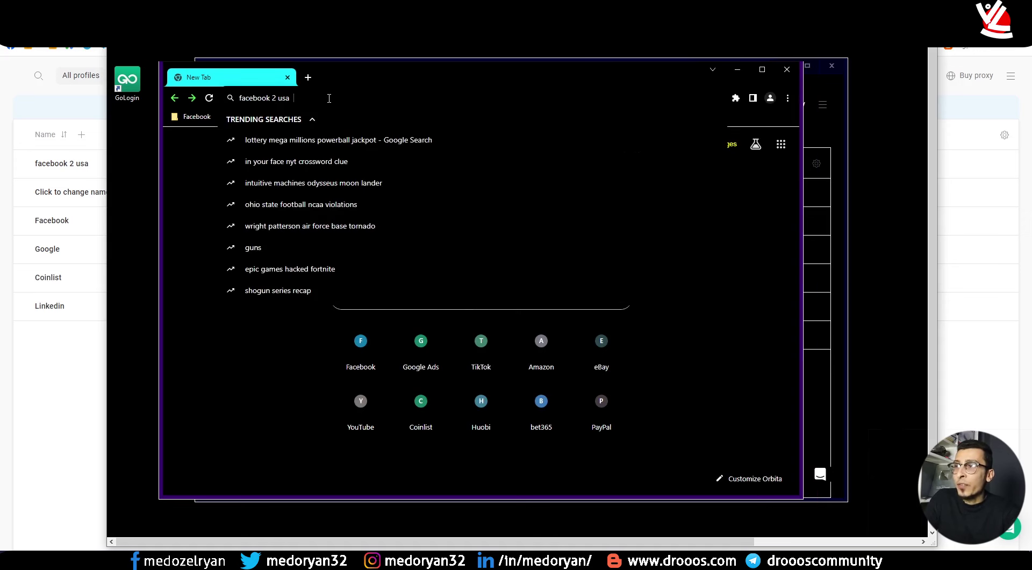
pyautogui.click(259, 360)
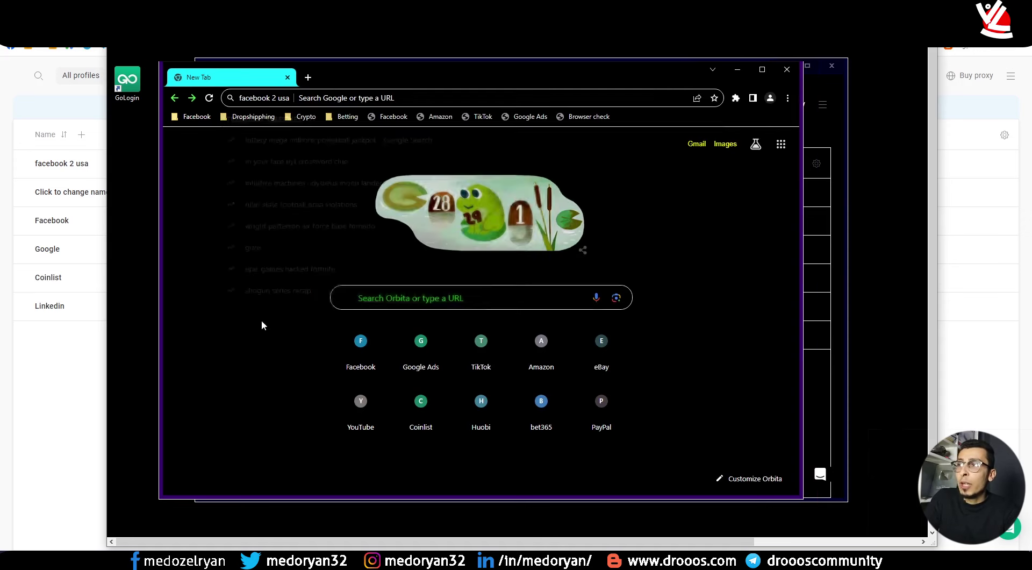
# Examine the Facebook and Dropshipphing bookmark folders in the "facebook 2 usa" browser, and close that browser.
pyautogui.click(196, 118)
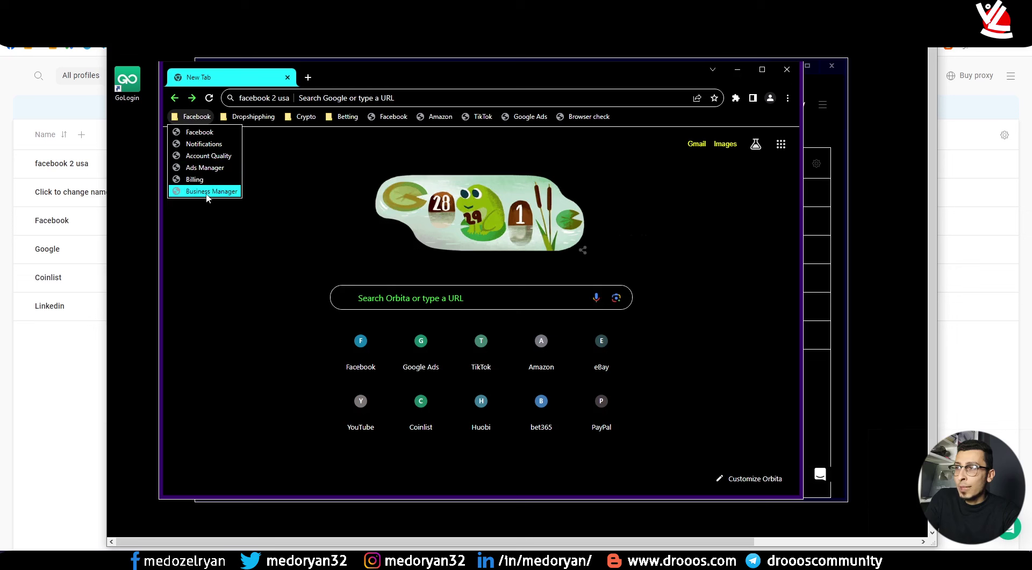
pyautogui.click(252, 119)
pyautogui.click(253, 119)
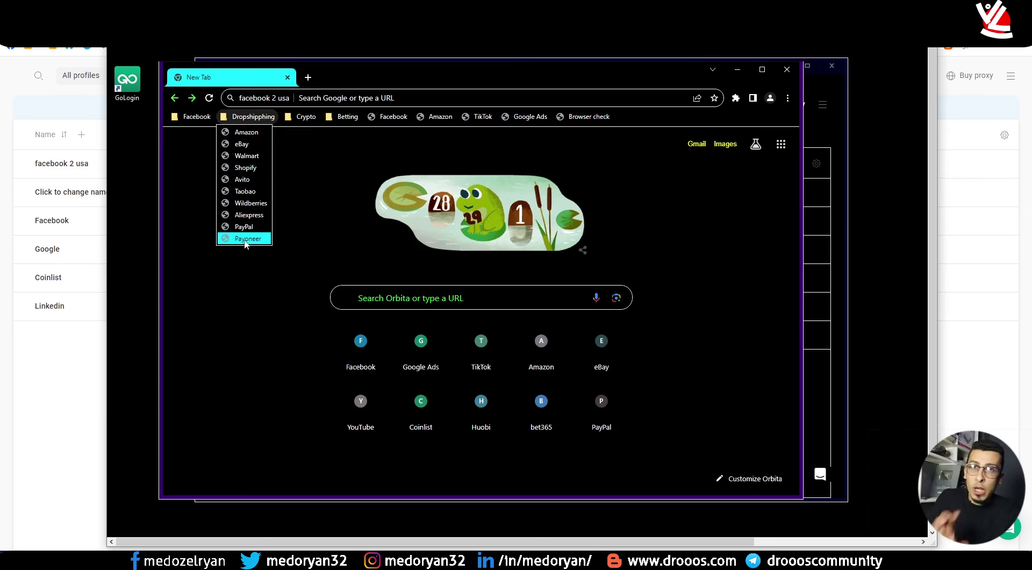
pyautogui.click(317, 146)
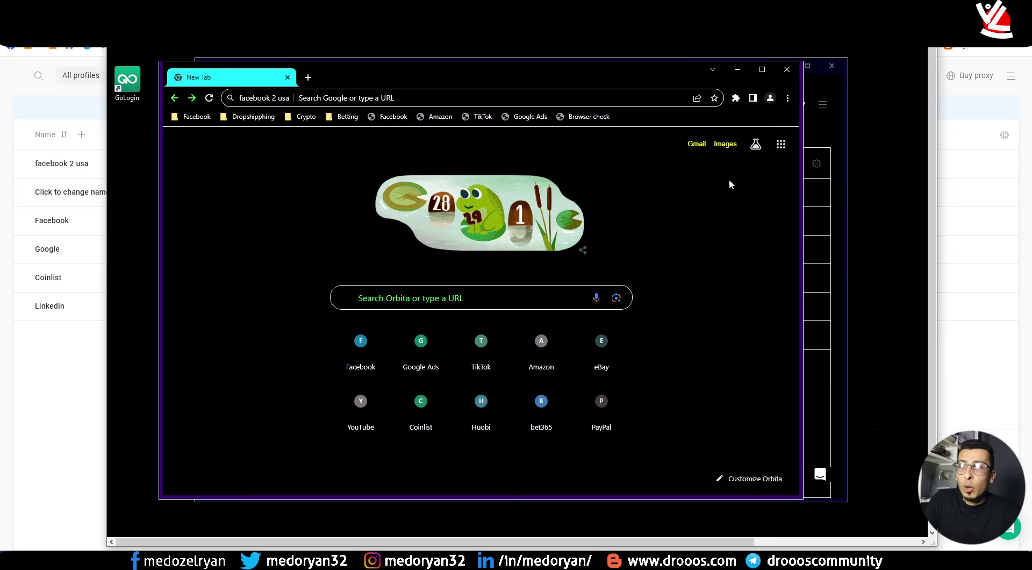
pyautogui.click(787, 70)
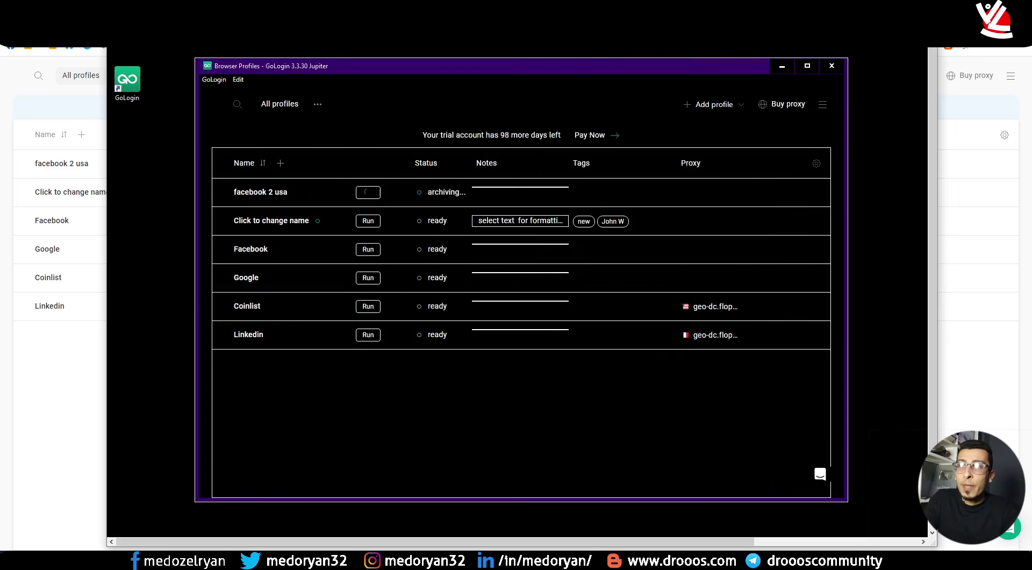